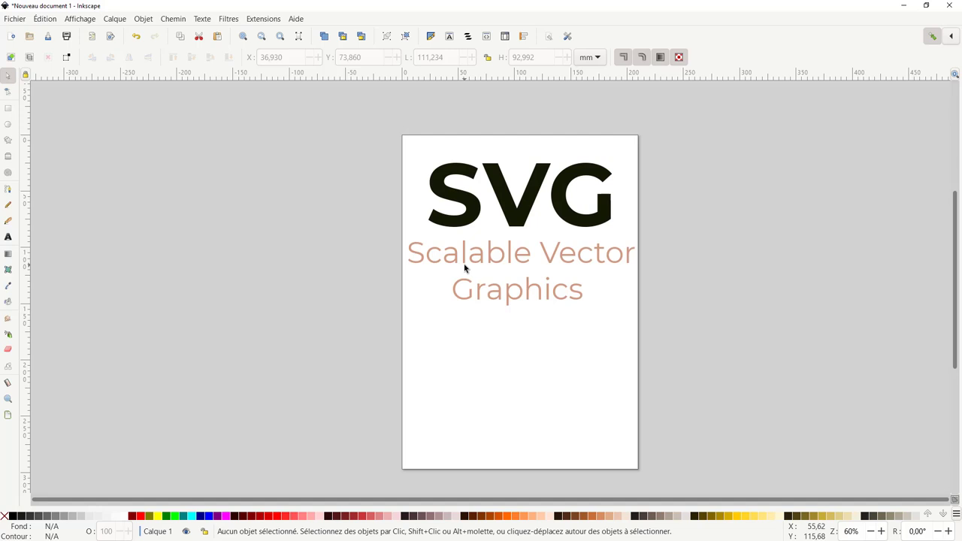
# - Draw a green rectangle and two overlapping two-point stars on the upper page
pyautogui.click(8, 108)
pyautogui.moveTo(447, 212); pyautogui.dragTo(579, 265)
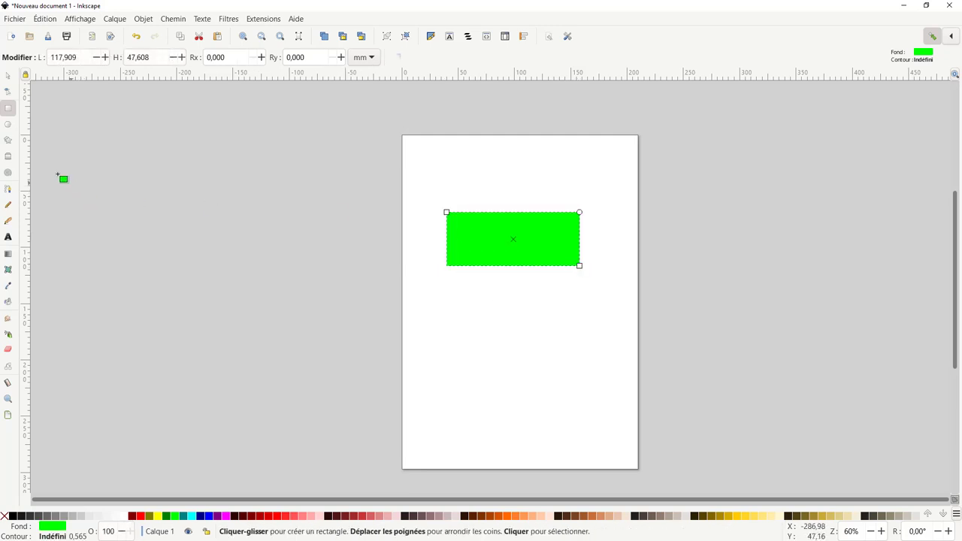
pyautogui.click(8, 140)
pyautogui.moveTo(464, 257); pyautogui.dragTo(503, 294)
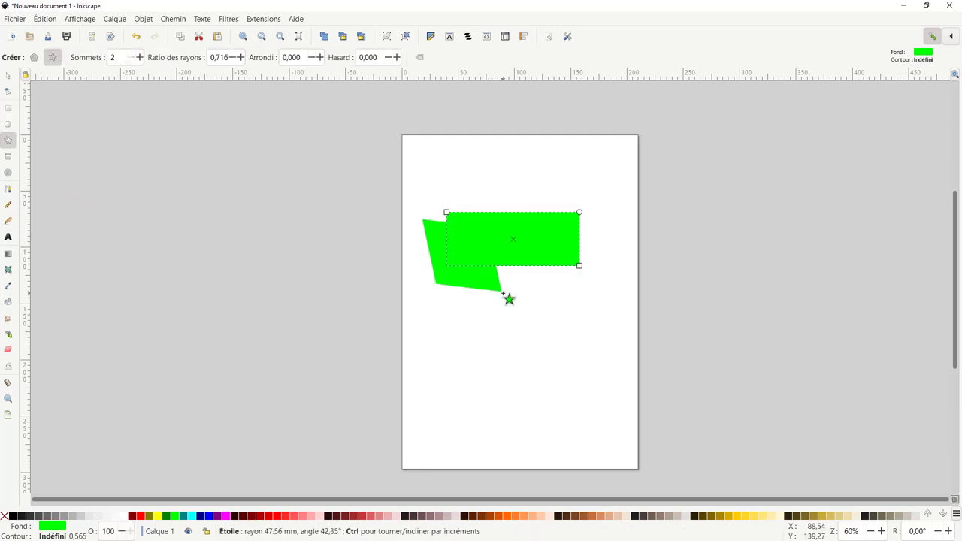
pyautogui.moveTo(546, 265); pyautogui.dragTo(586, 301)
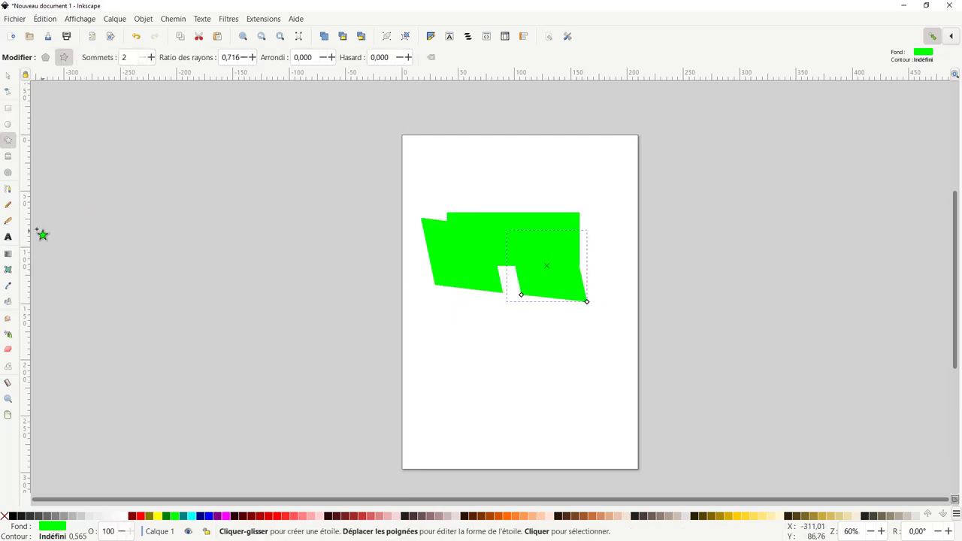
# - Draw a wavy calligraphic stroke below the green shapes and colour it red
pyautogui.click(8, 220)
pyautogui.moveTo(449, 340)
pyautogui.mouseDown()
pyautogui.moveTo(514, 351)
pyautogui.moveTo(584, 322)
pyautogui.mouseUp()
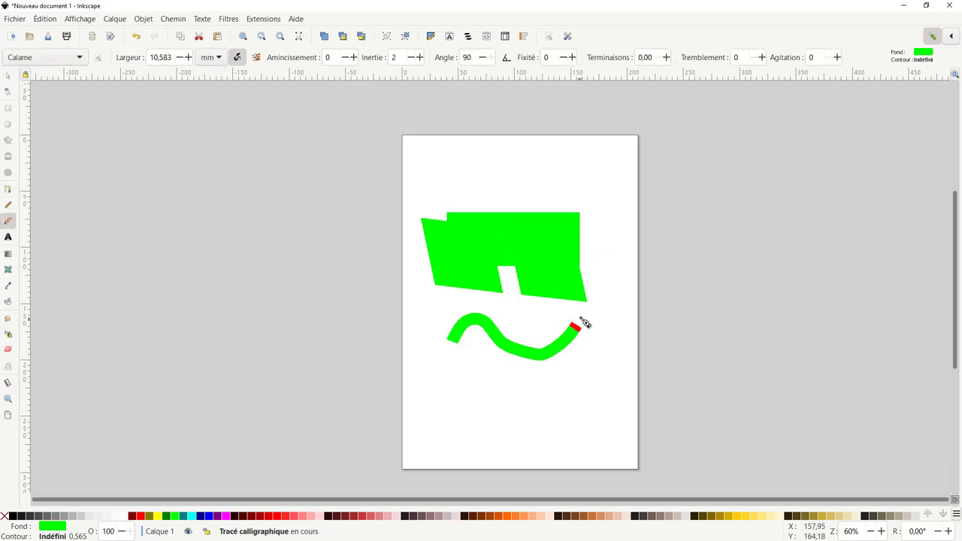
pyautogui.click(140, 515)
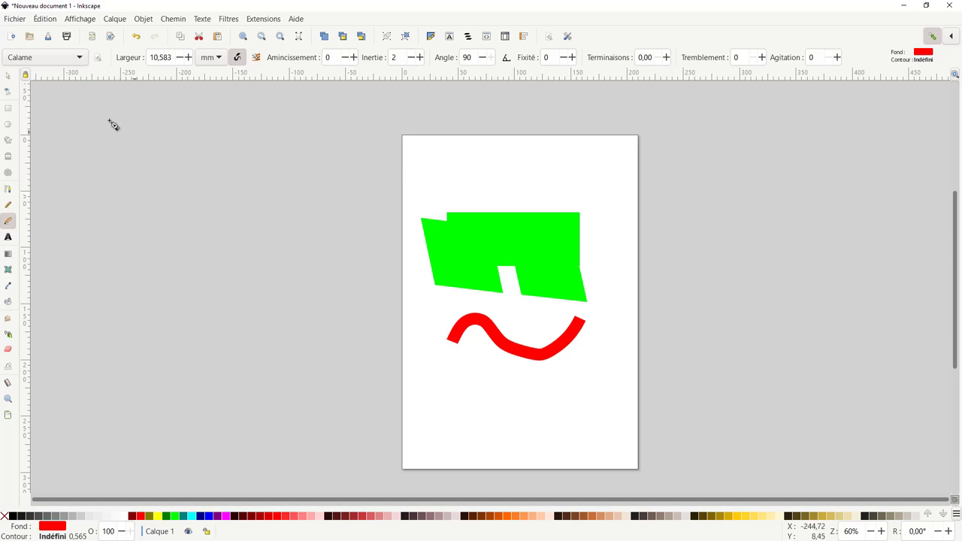
pyautogui.click(21, 21)
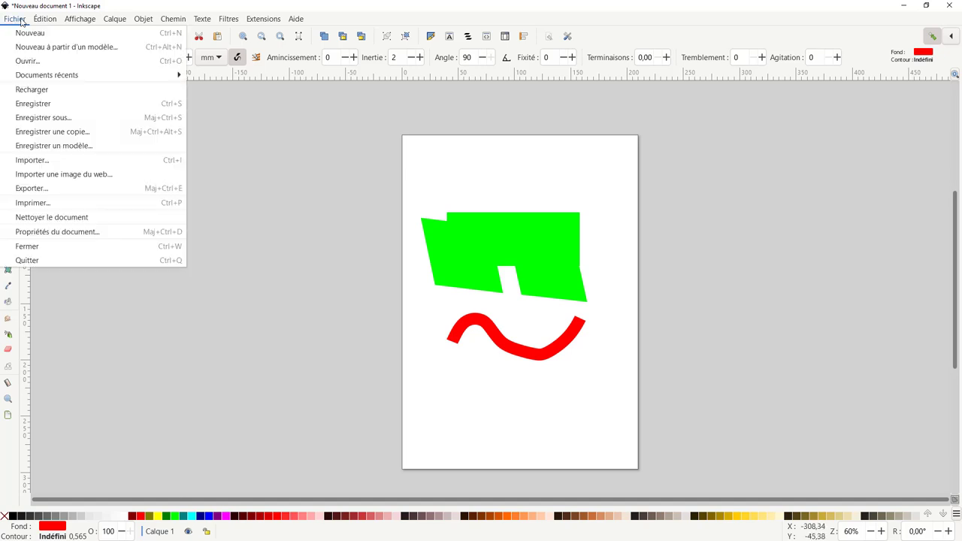
pyautogui.click(43, 120)
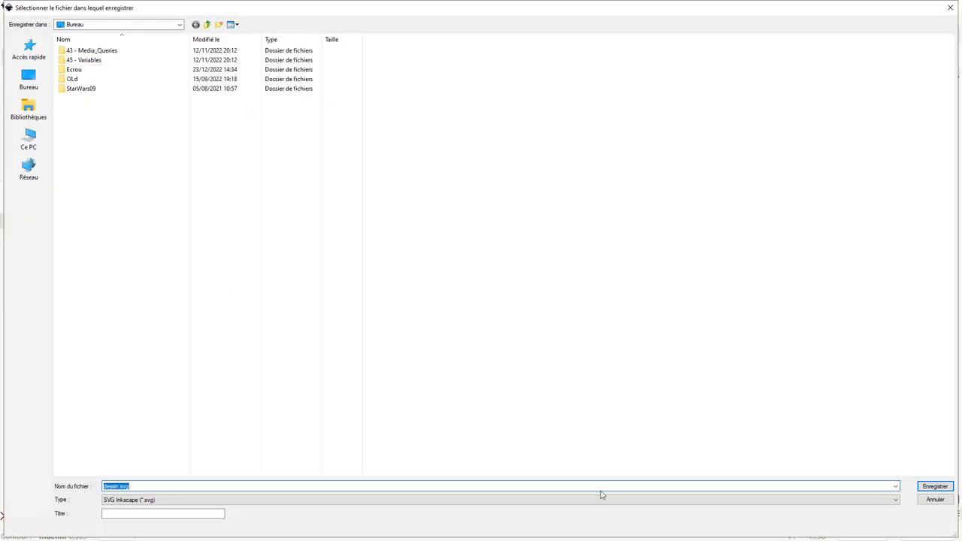
pyautogui.click(163, 500)
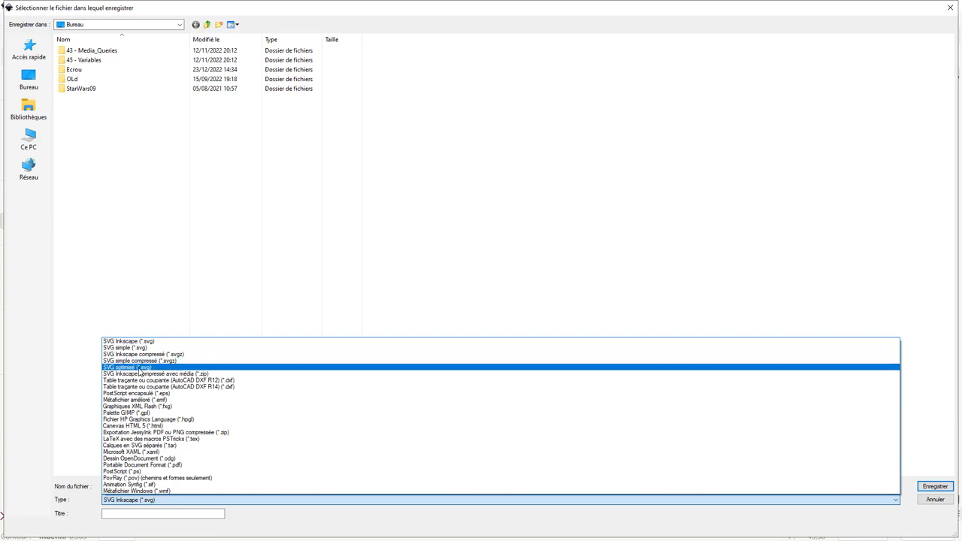
pyautogui.click(132, 342)
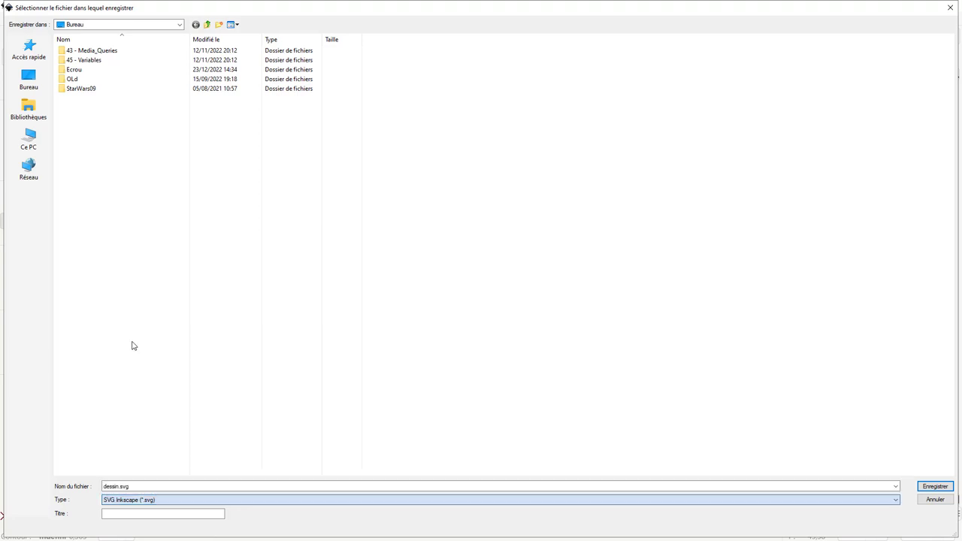
pyautogui.click(795, 485)
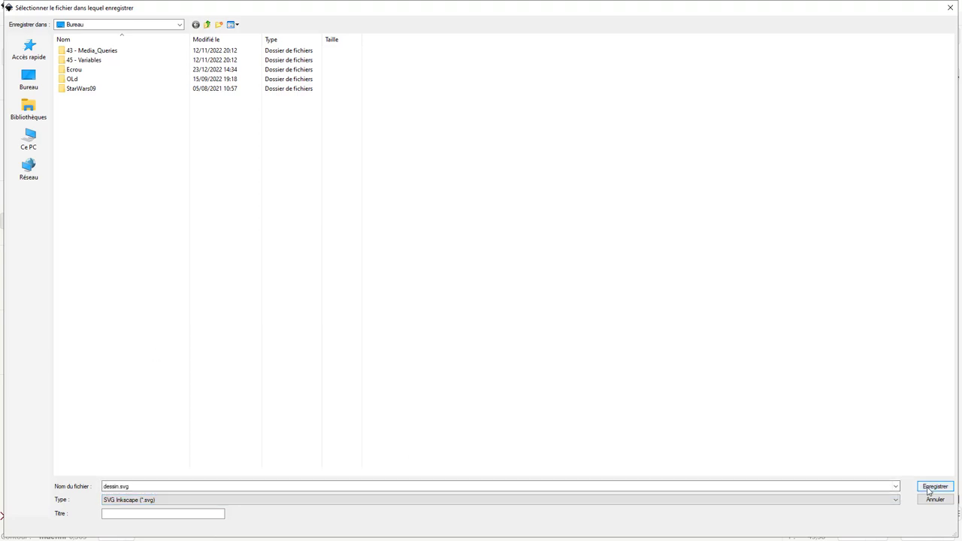
pyautogui.click(935, 500)
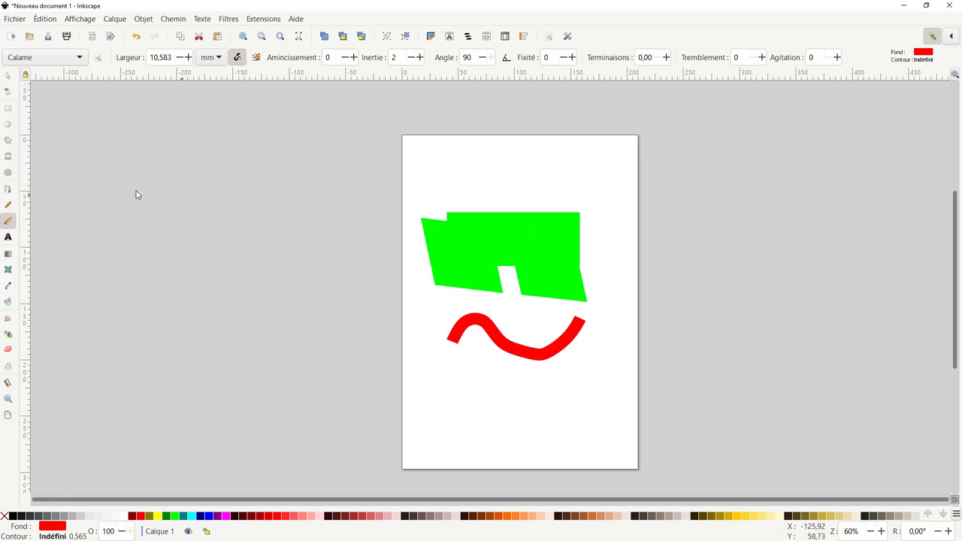
# - Select and delete each star, the green rectangle and the red wavy stroke one by one
pyautogui.click(8, 76)
pyautogui.click(470, 233)
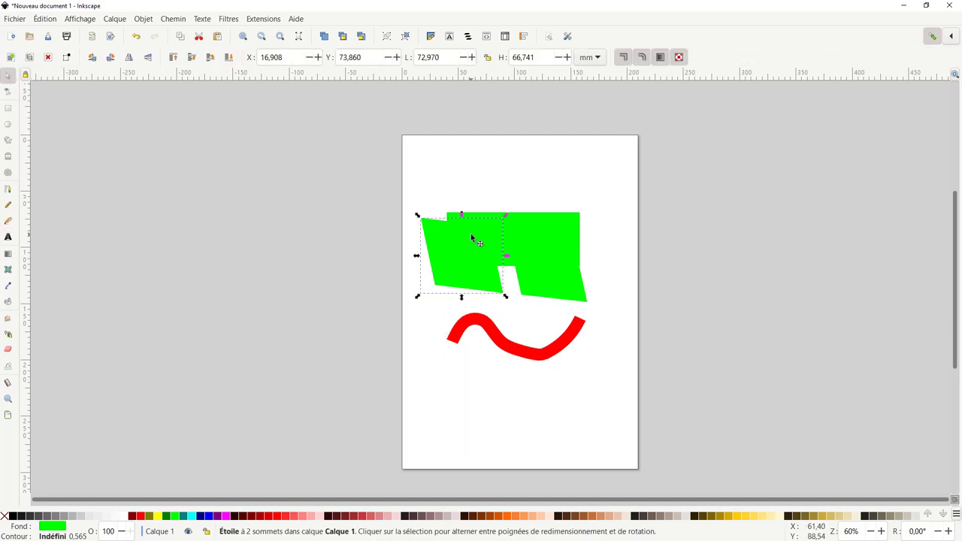
pyautogui.press('Delete')
pyautogui.click(508, 238)
pyautogui.press('Delete')
pyautogui.click(509, 243)
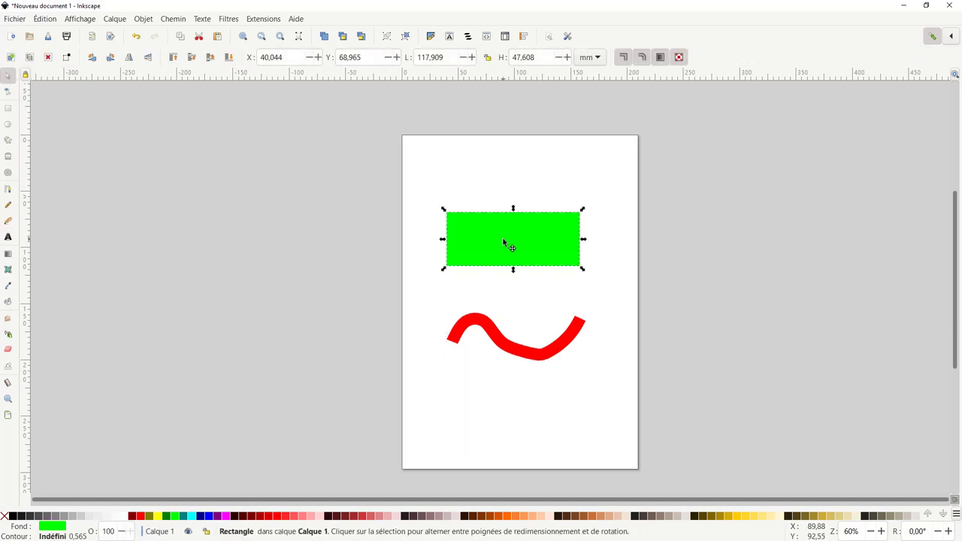
pyautogui.press('Delete')
pyautogui.click(499, 334)
pyautogui.press('Delete')
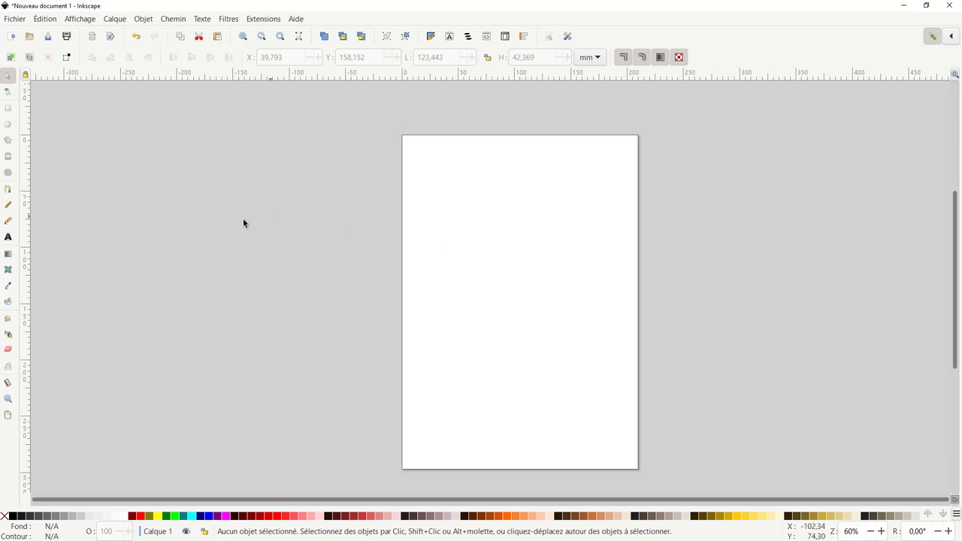
# - Draw a red circle and convert it to a path with Chemin > Objet en chemin
pyautogui.click(8, 124)
pyautogui.moveTo(494, 276); pyautogui.dragTo(569, 349)
pyautogui.click(7, 91)
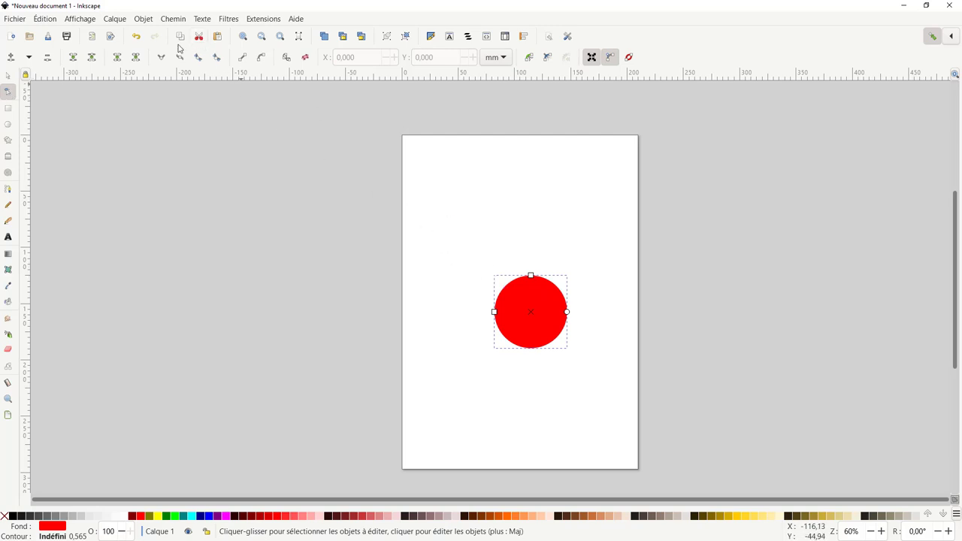
pyautogui.click(144, 19)
pyautogui.moveTo(173, 19)
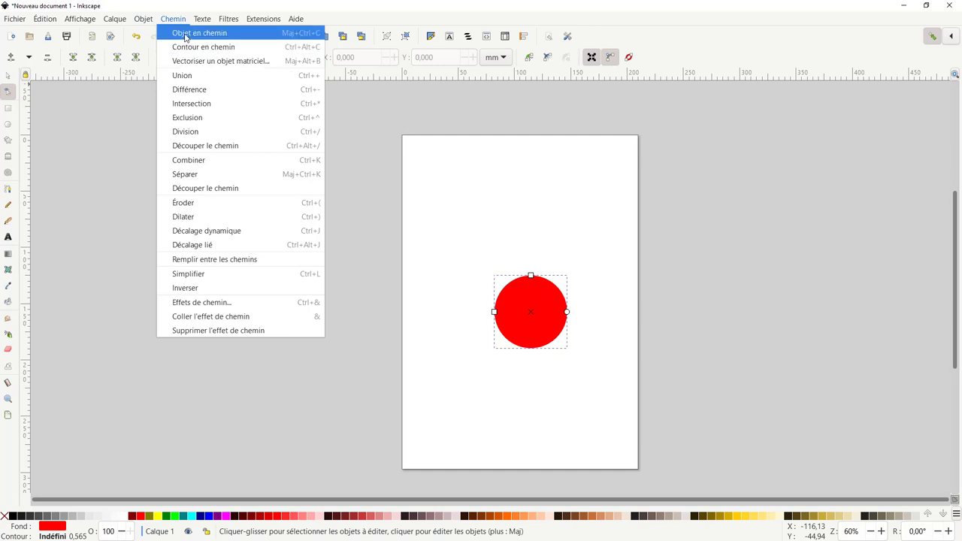
pyautogui.click(186, 33)
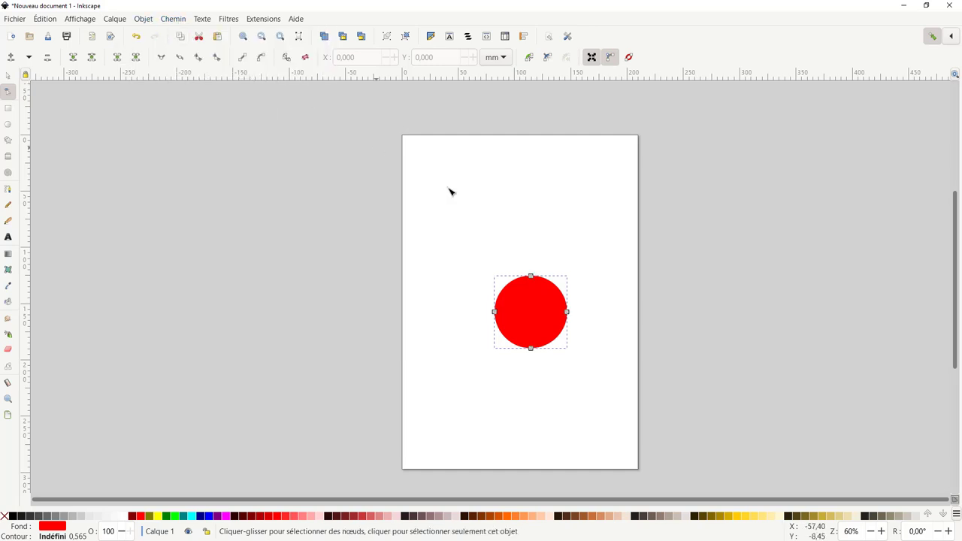
# - Add a node on the circle's upper-right edge and drag it to the centre, cutting a wedge
pyautogui.doubleClick(556, 290)
pyautogui.moveTo(557, 292); pyautogui.dragTo(529, 312)
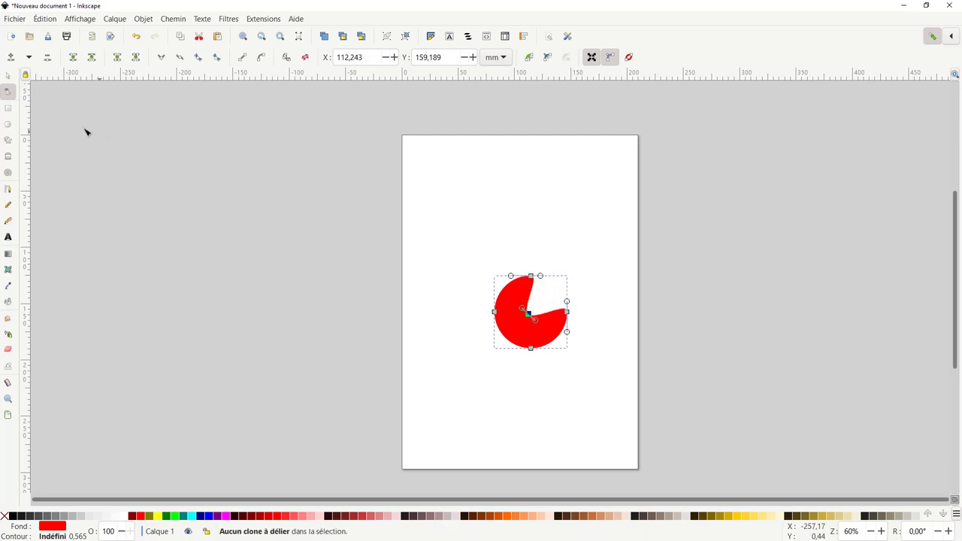
pyautogui.click(8, 76)
pyautogui.click(549, 253)
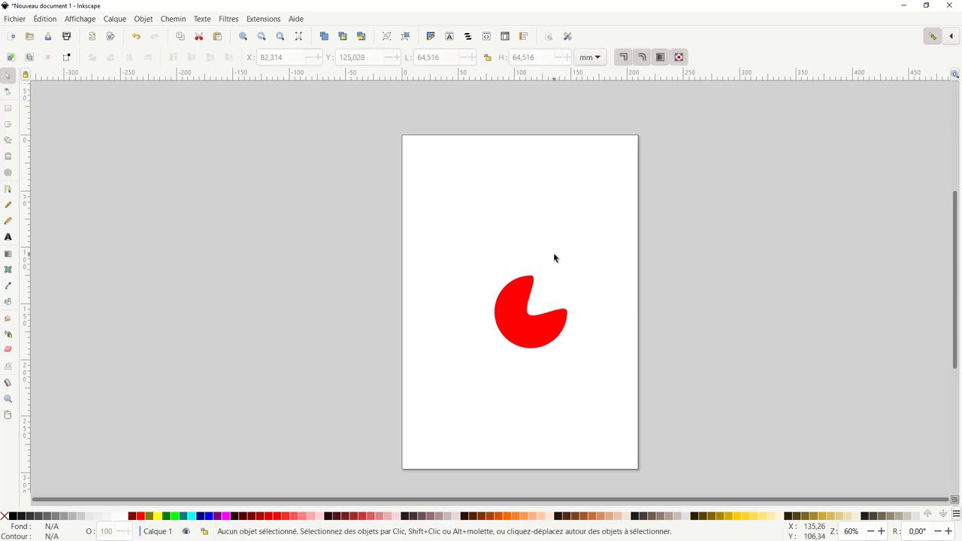
pyautogui.click(526, 299)
pyautogui.scroll(5, 535, 317)
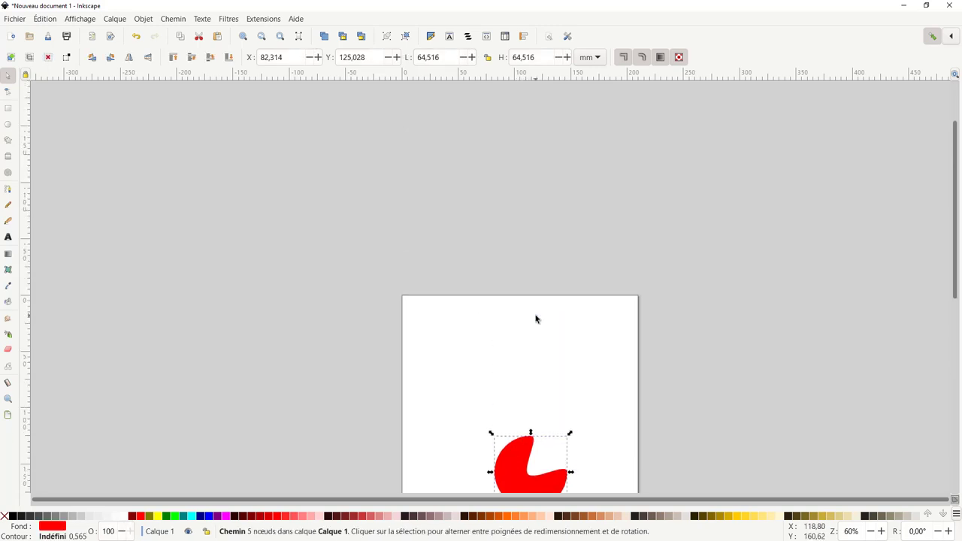
pyautogui.scroll(-5, 535, 317)
pyautogui.keyDown('ctrl'); pyautogui.scroll(2, 528, 310); pyautogui.keyUp('ctrl')
pyautogui.keyDown('ctrl'); pyautogui.scroll(4, 535, 289); pyautogui.keyUp('ctrl')
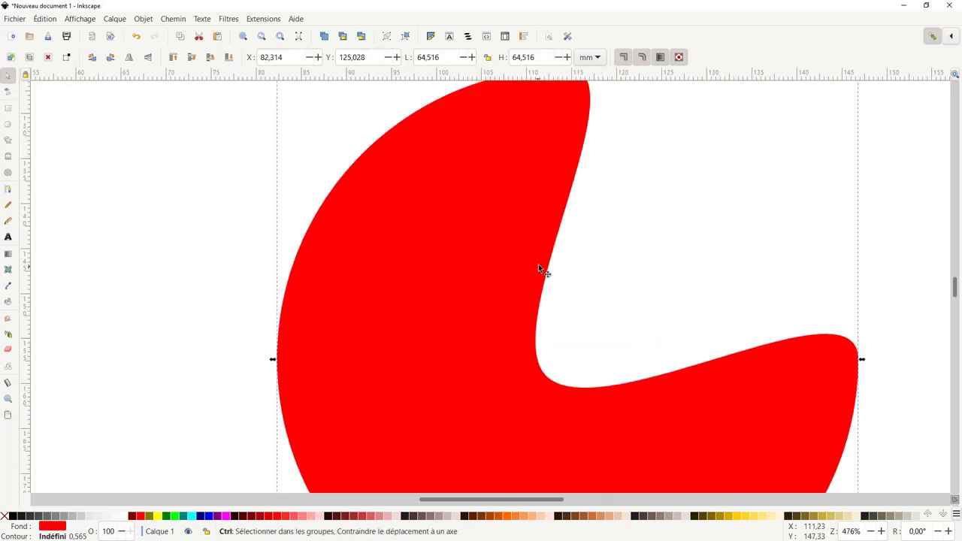
pyautogui.keyDown('ctrl'); pyautogui.scroll(5, 544, 271); pyautogui.keyUp('ctrl')
pyautogui.keyDown('ctrl'); pyautogui.scroll(4, 571, 274); pyautogui.keyUp('ctrl')
pyautogui.keyDown('ctrl'); pyautogui.scroll(3, 526, 289); pyautogui.keyUp('ctrl')
pyautogui.keyDown('ctrl'); pyautogui.scroll(-1, 498, 298); pyautogui.keyUp('ctrl')
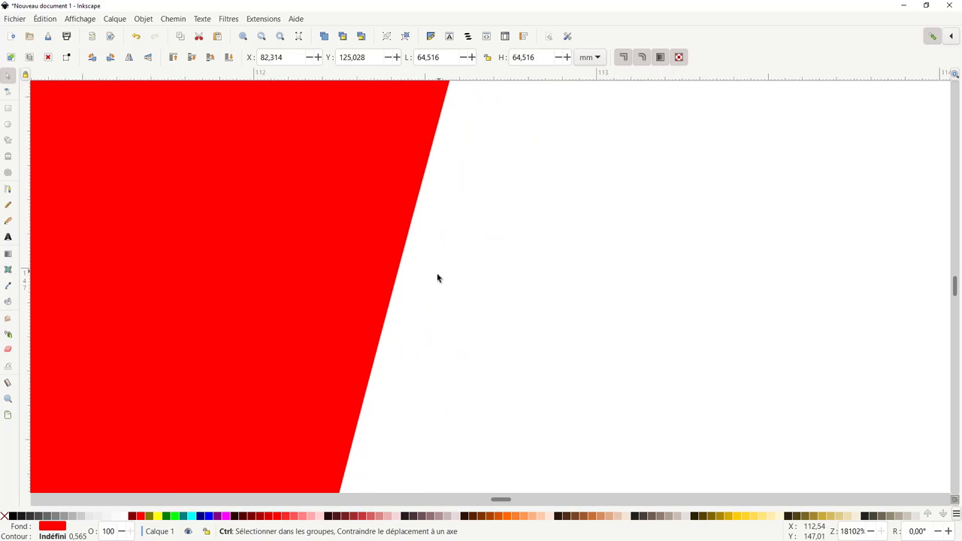
pyautogui.keyDown('ctrl'); pyautogui.scroll(-4, 438, 279); pyautogui.keyUp('ctrl')
pyautogui.keyDown('ctrl'); pyautogui.scroll(-10, 440, 279); pyautogui.keyUp('ctrl')
pyautogui.keyDown('ctrl'); pyautogui.scroll(2, 440, 280); pyautogui.keyUp('ctrl')
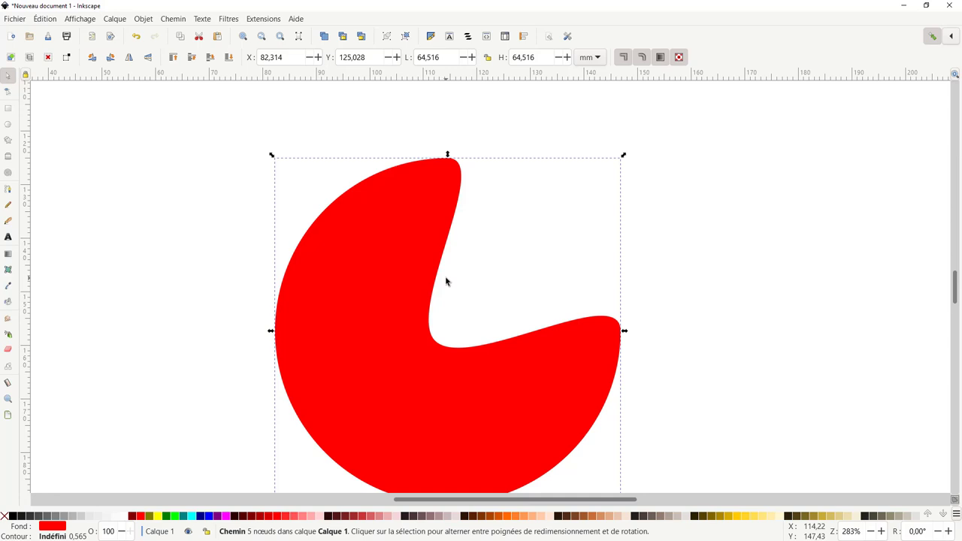
pyautogui.scroll(-3, 446, 282)
pyautogui.scroll(2, 445, 282)
pyautogui.scroll(-1, 443, 281)
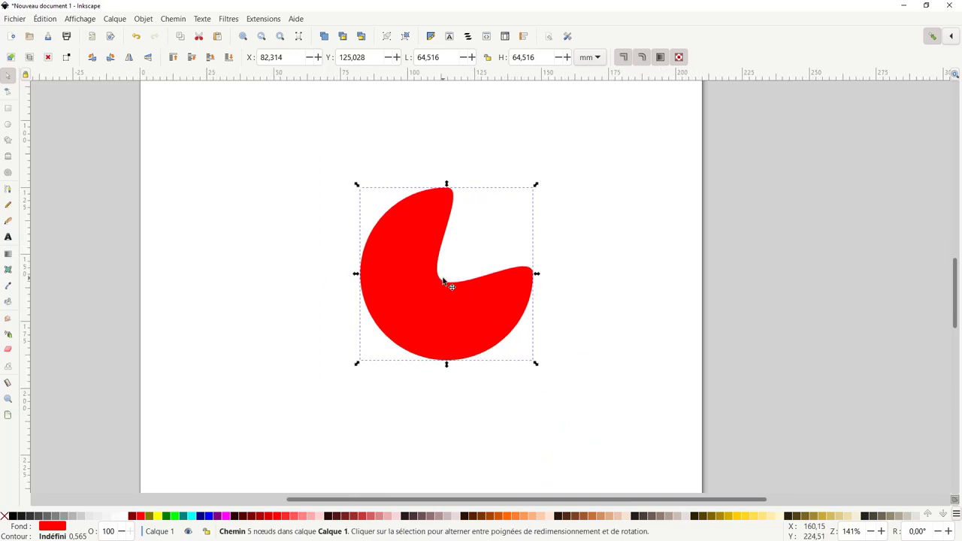
pyautogui.scroll(-2, 443, 282)
pyautogui.scroll(-1, 443, 282)
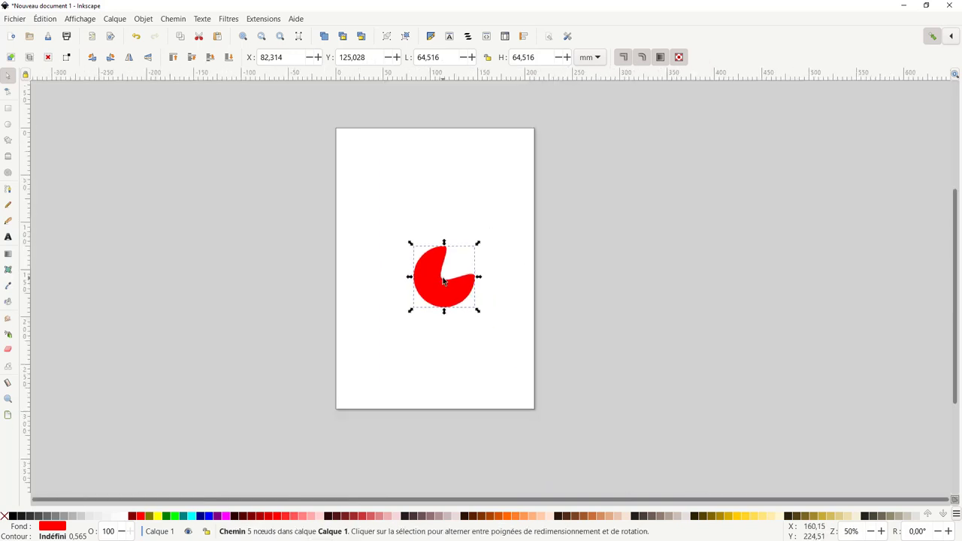
pyautogui.click(502, 253)
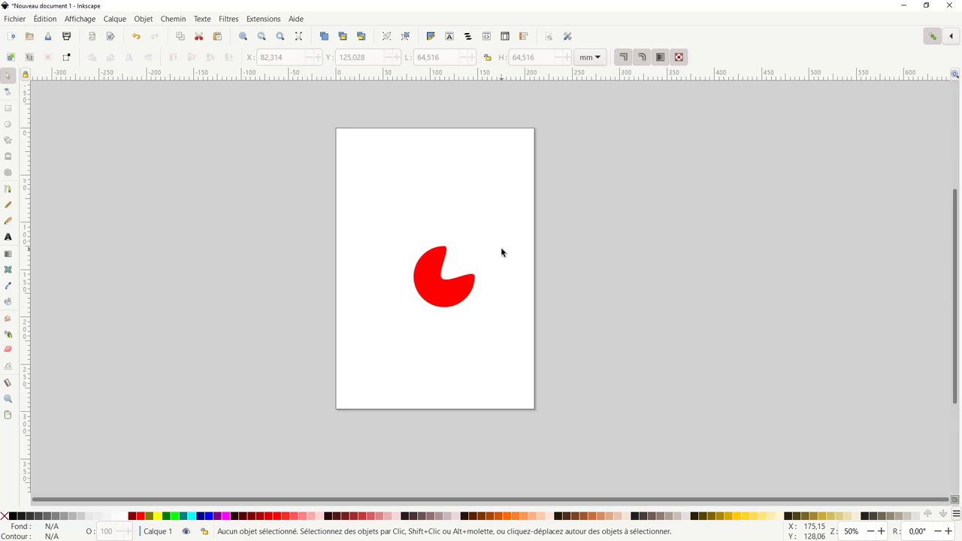
# - Widen the red pac-man shape to about 111 mm, then delete it from the page
pyautogui.click(455, 297)
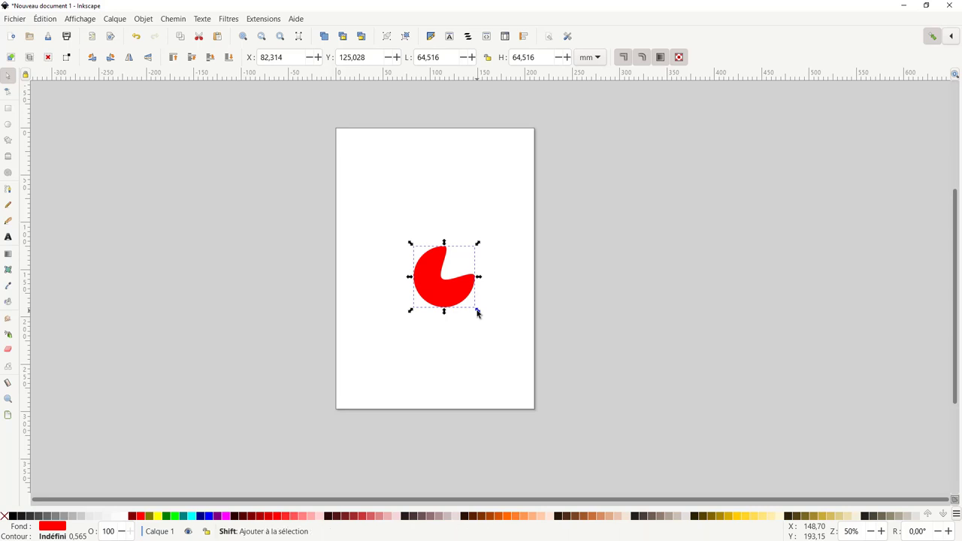
pyautogui.moveTo(477, 314)
pyautogui.mouseDown()
pyautogui.moveTo(695, 459)
pyautogui.moveTo(458, 280)
pyautogui.moveTo(500, 312)
pyautogui.mouseUp()
pyautogui.scroll(3, 462, 275)
pyautogui.scroll(-3, 460, 272)
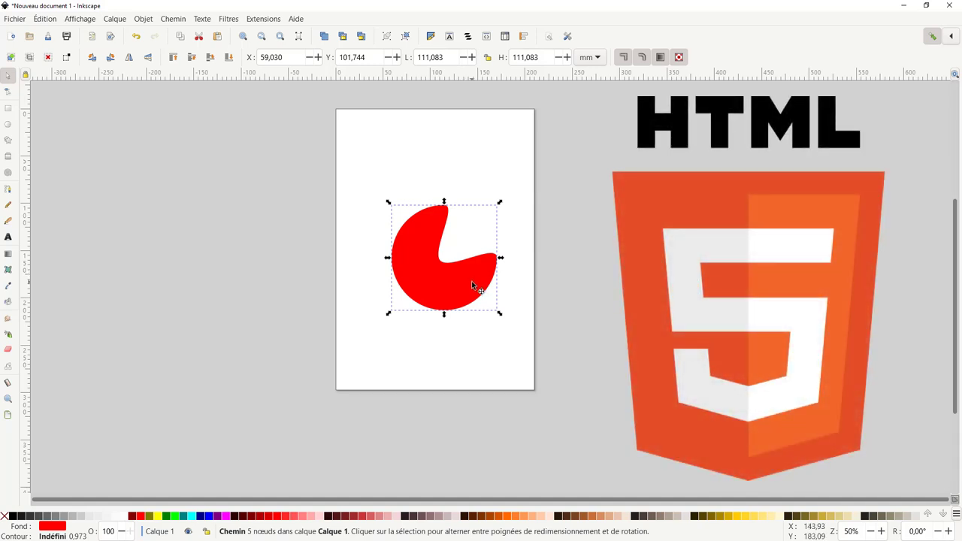
pyautogui.press('Delete')
pyautogui.scroll(2, 440, 265)
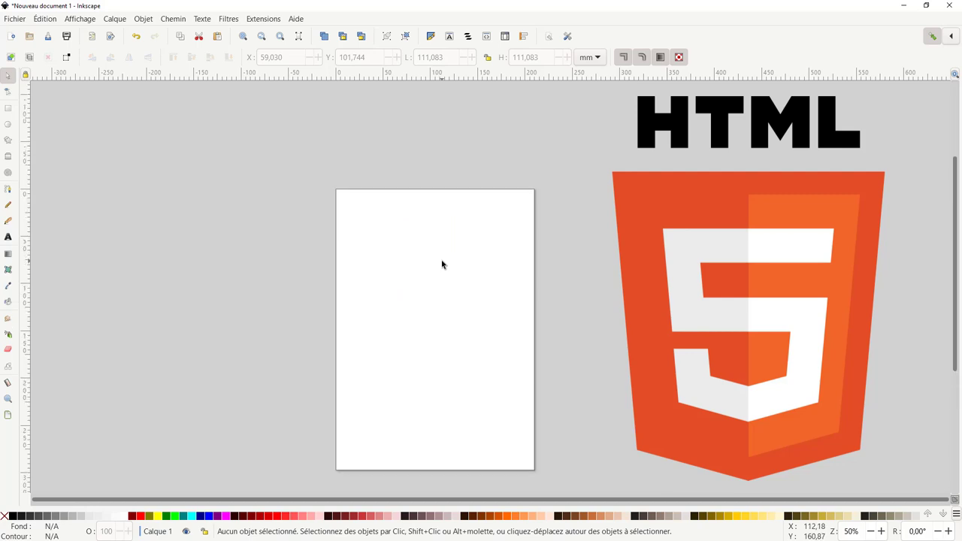
pyautogui.scroll(-1, 449, 225)
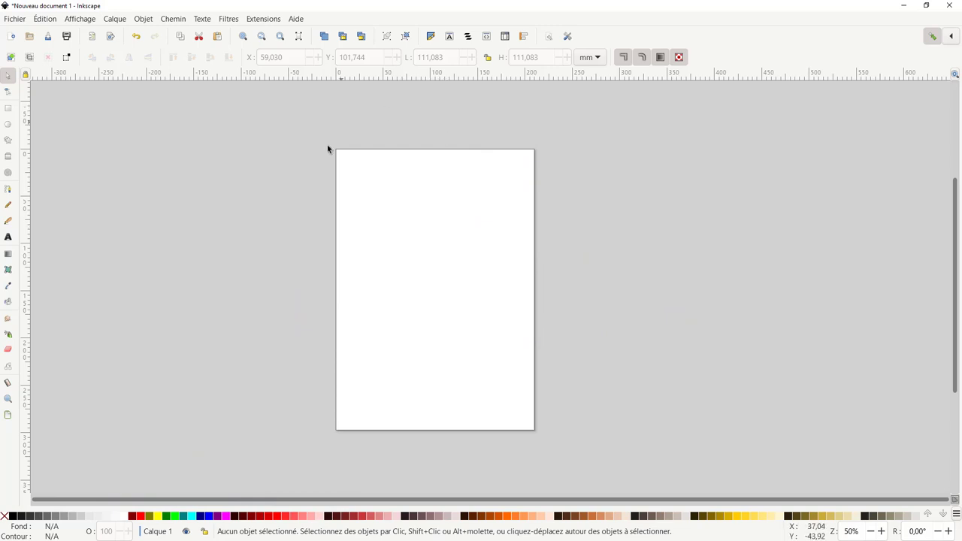
# - Open Selectors and CSS and the XML Editor, inspect the svg:defs and layer1 nodes, then close it
pyautogui.click(506, 36)
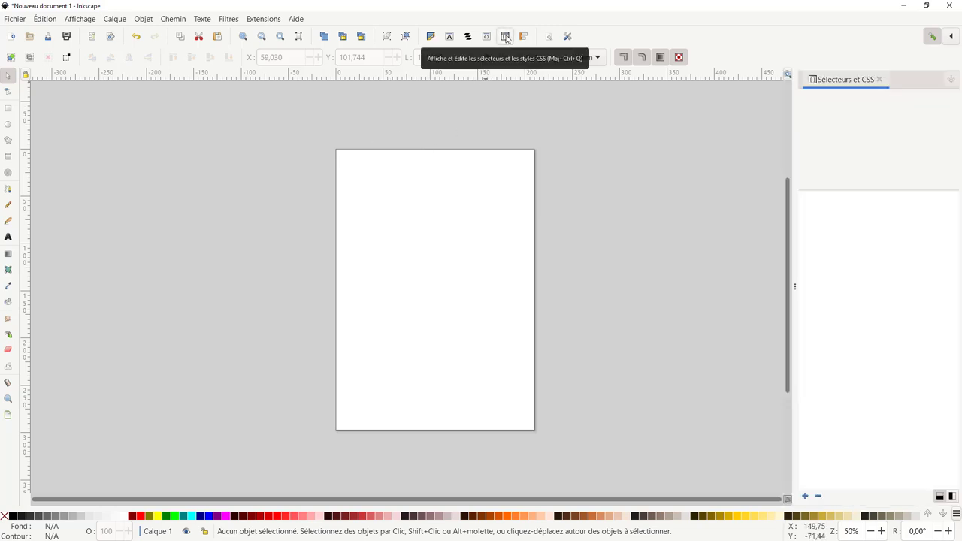
pyautogui.click(486, 36)
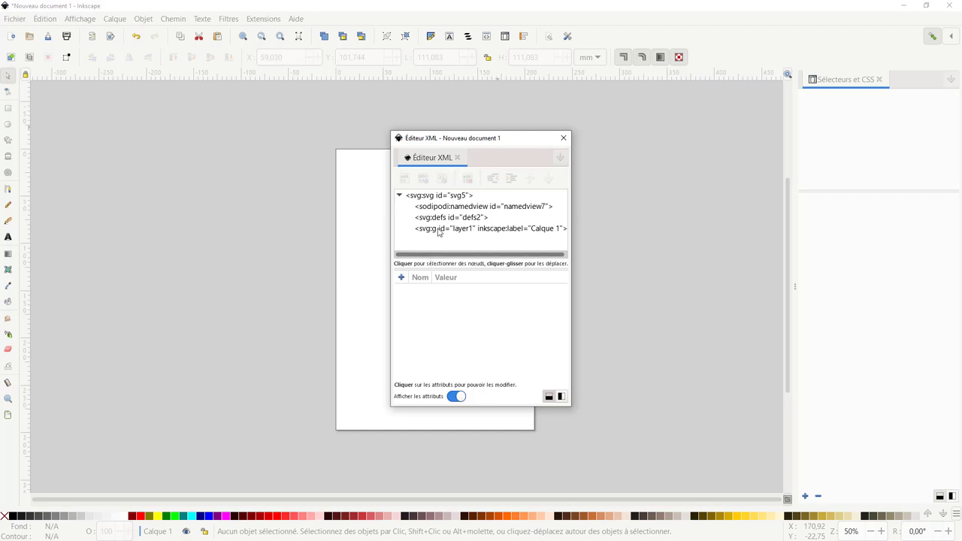
pyautogui.click(455, 398)
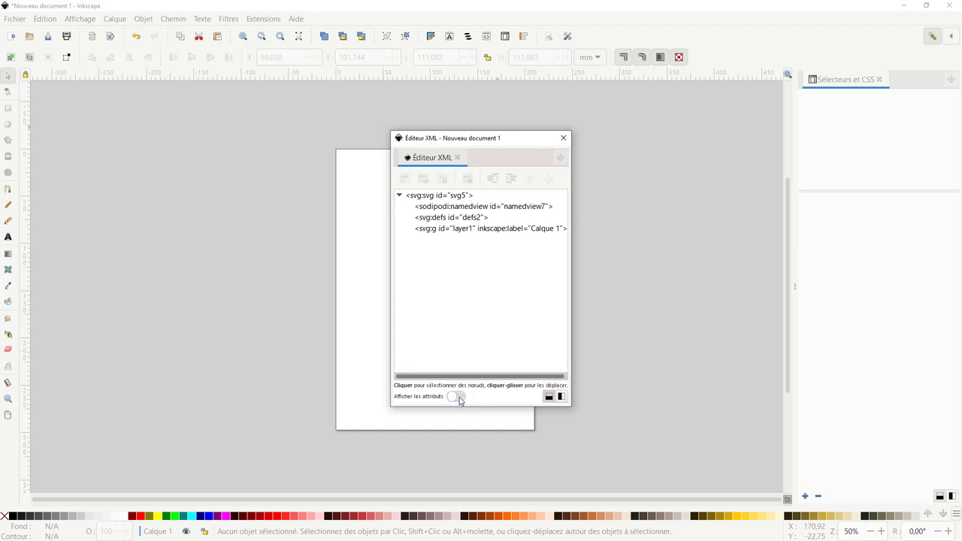
pyautogui.click(457, 397)
pyautogui.click(439, 221)
pyautogui.click(442, 230)
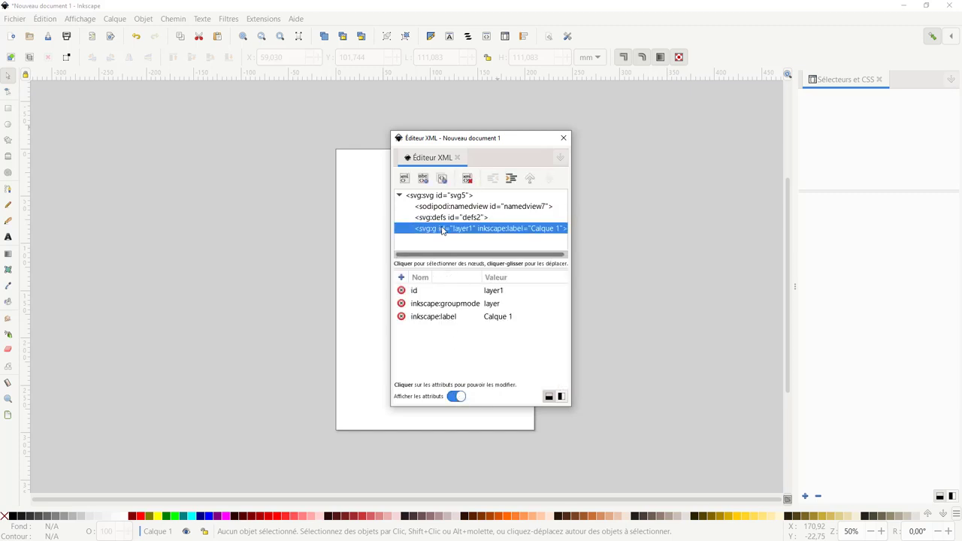
pyautogui.click(561, 140)
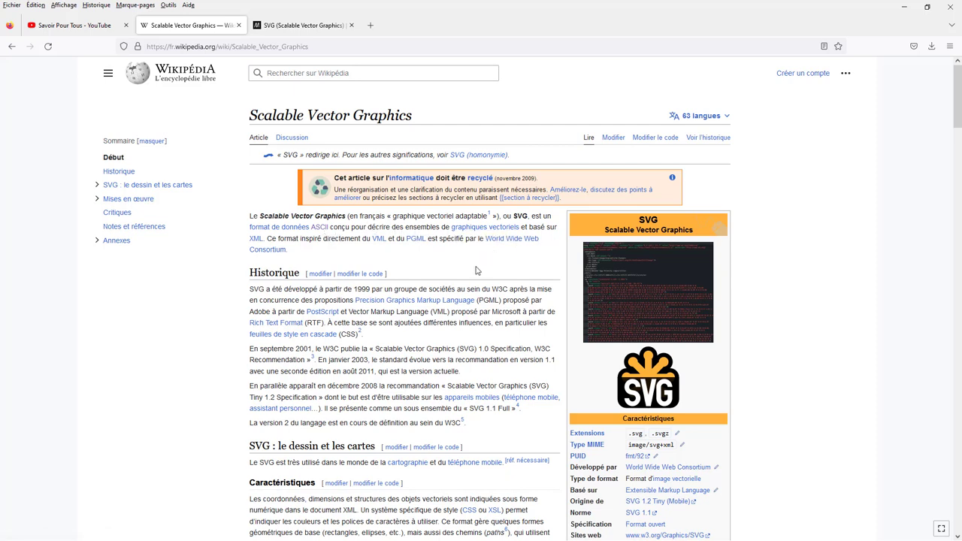
# - Browse the MDN SVG article, then switch to the Red Hat IDE article tab
pyautogui.click(315, 30)
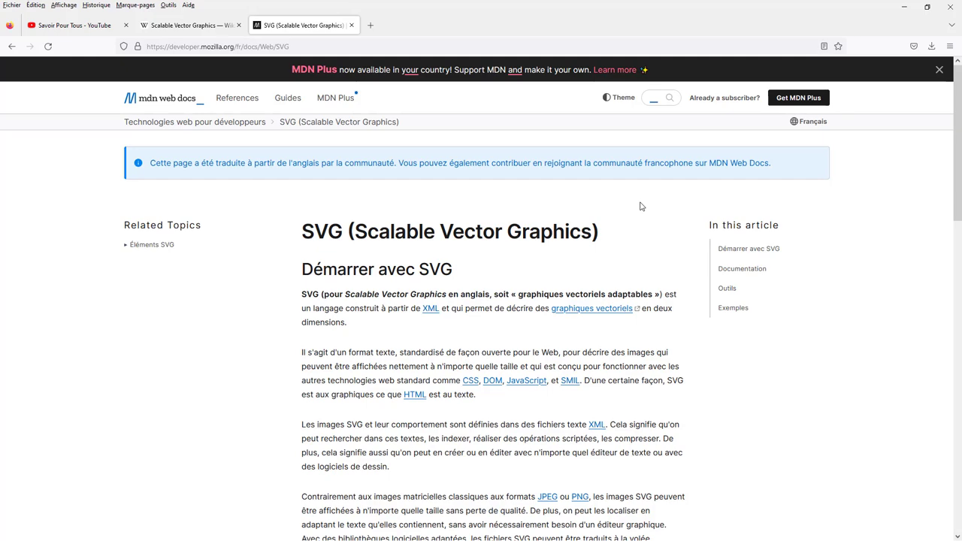
pyautogui.scroll(-5, 485, 364)
pyautogui.scroll(-3, 477, 376)
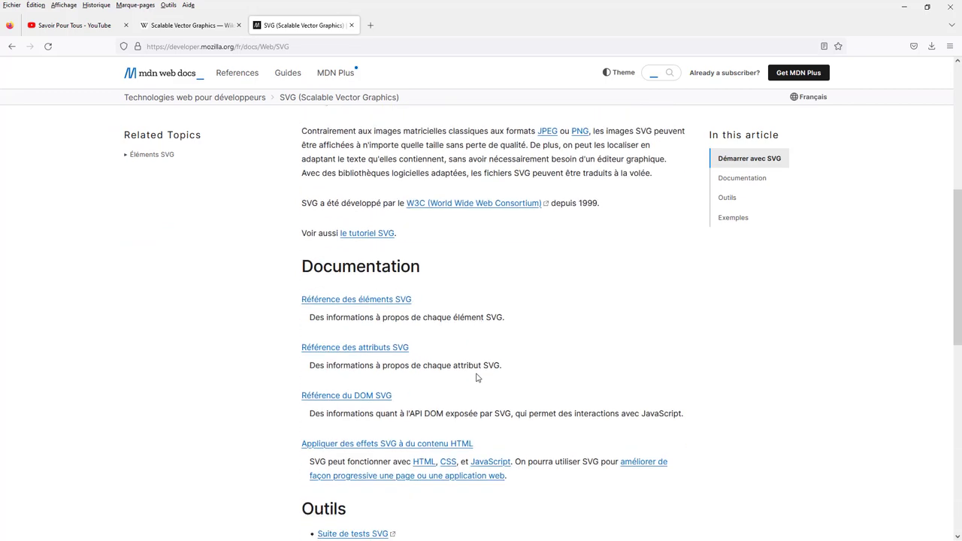
pyautogui.scroll(7, 476, 376)
pyautogui.scroll(1, 476, 374)
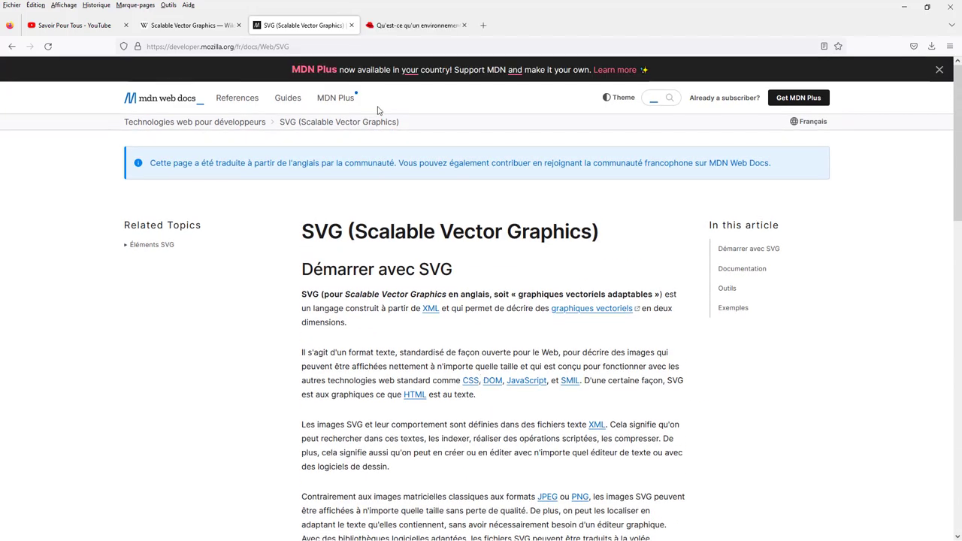
pyautogui.click(413, 25)
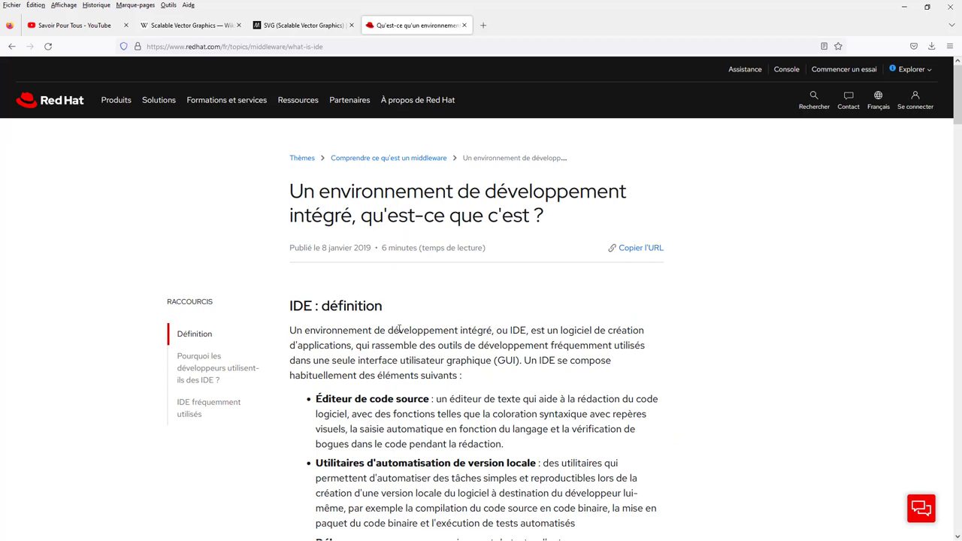
pyautogui.scroll(-1, 400, 331)
pyautogui.scroll(-3, 404, 329)
pyautogui.scroll(3, 432, 325)
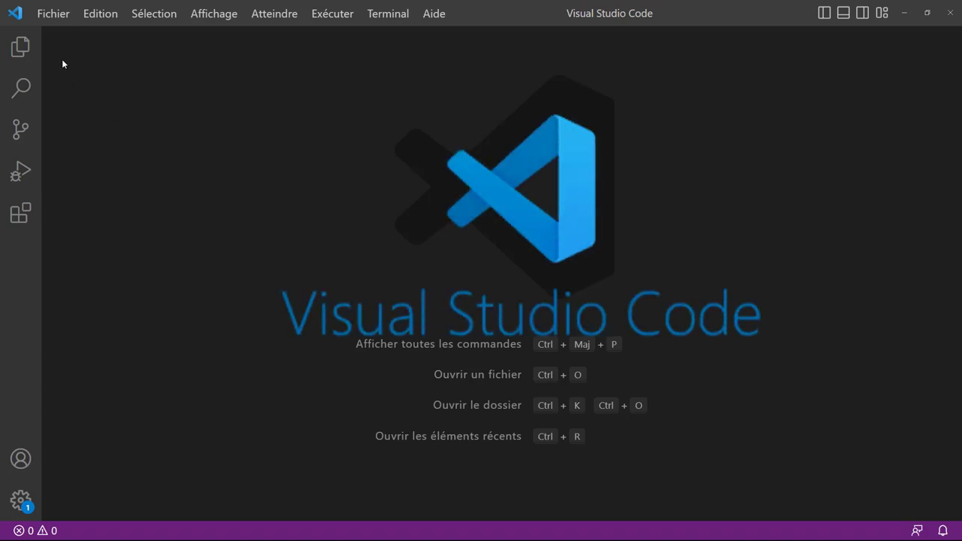
# - Open Page_Vierge.svg from Lesson35_Source_SVG via Fichier > Ouvrir le fichier
pyautogui.click(54, 13)
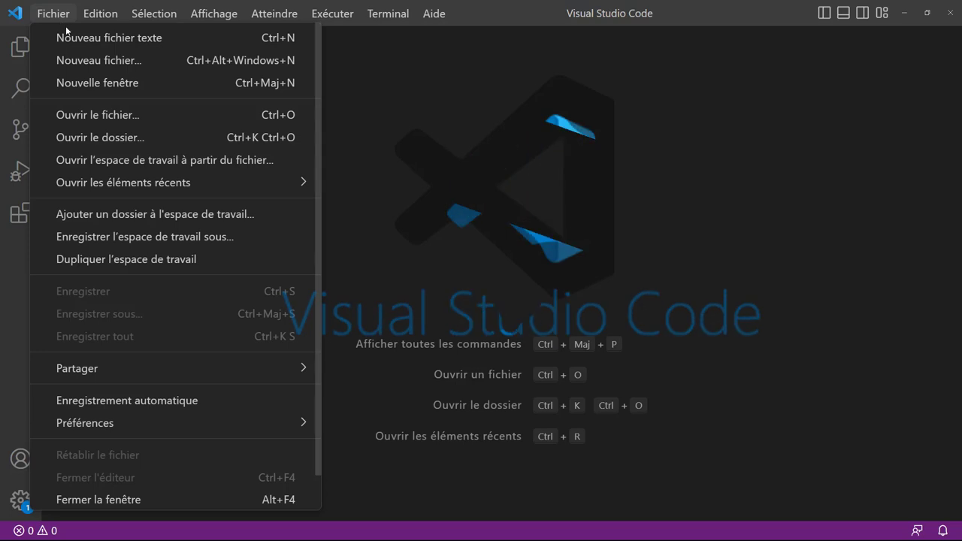
pyautogui.click(89, 115)
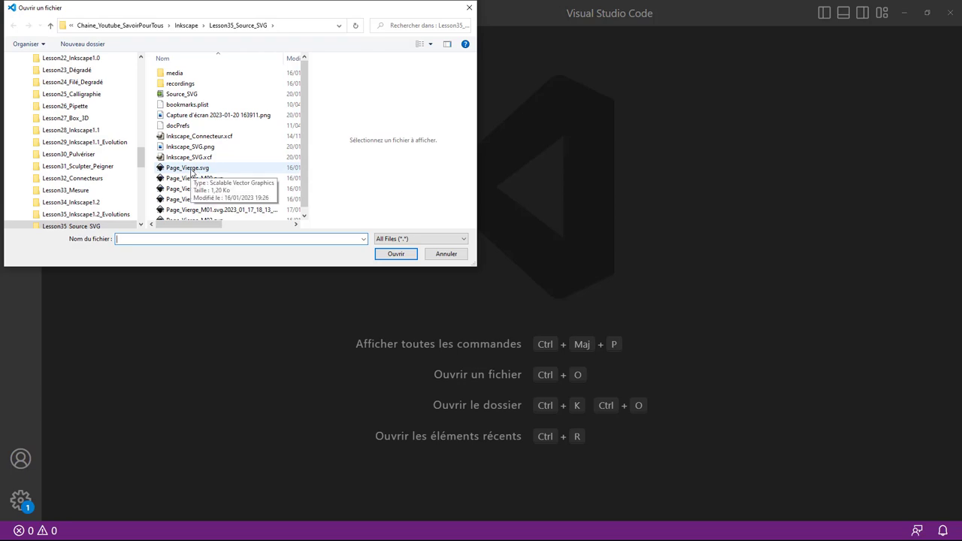
pyautogui.click(192, 172)
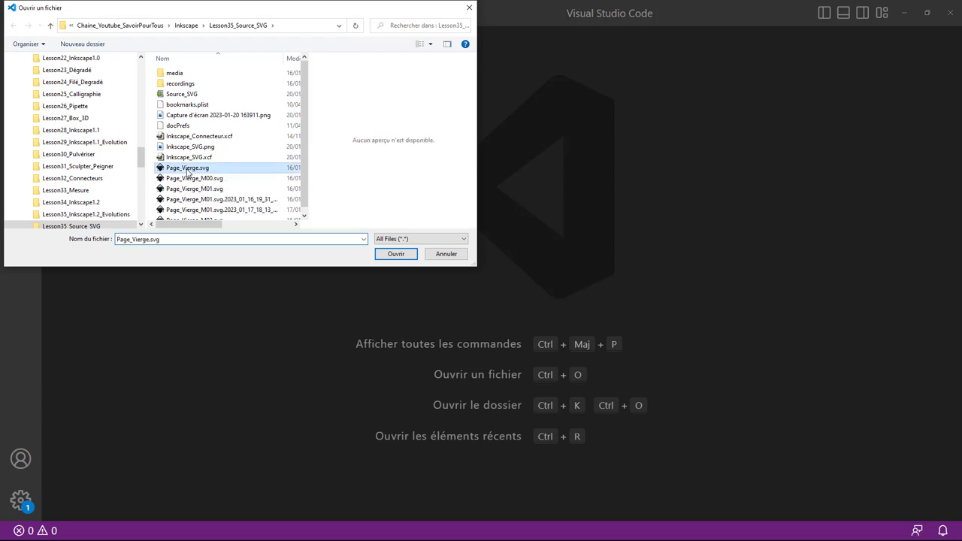
pyautogui.click(396, 254)
pyautogui.scroll(5, 322, 208)
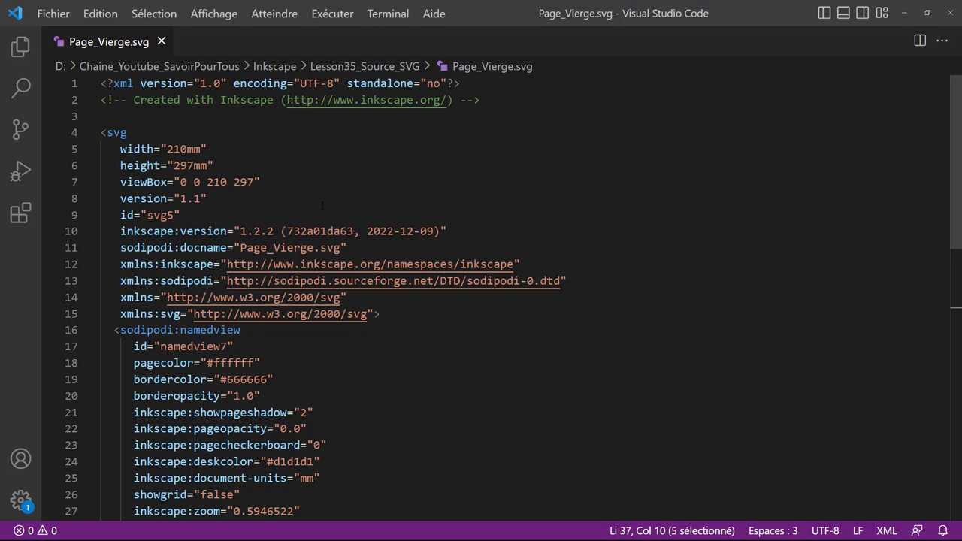
pyautogui.scroll(-5, 321, 204)
pyautogui.scroll(-4, 321, 225)
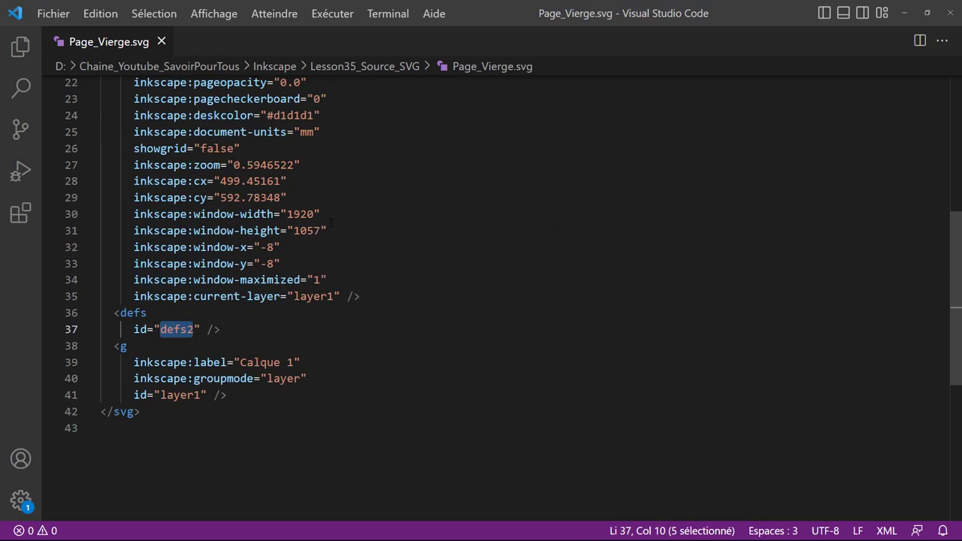
pyautogui.scroll(5, 323, 255)
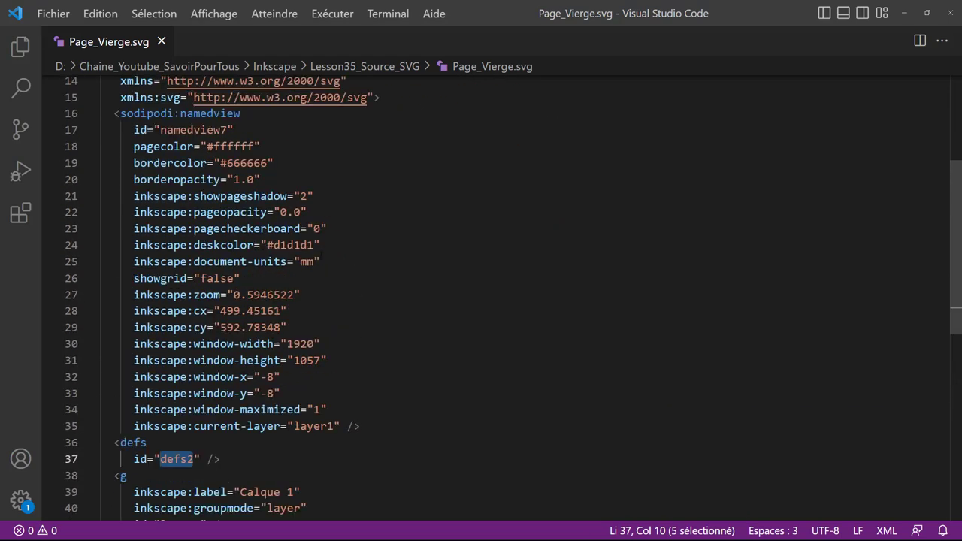
pyautogui.scroll(5, 322, 255)
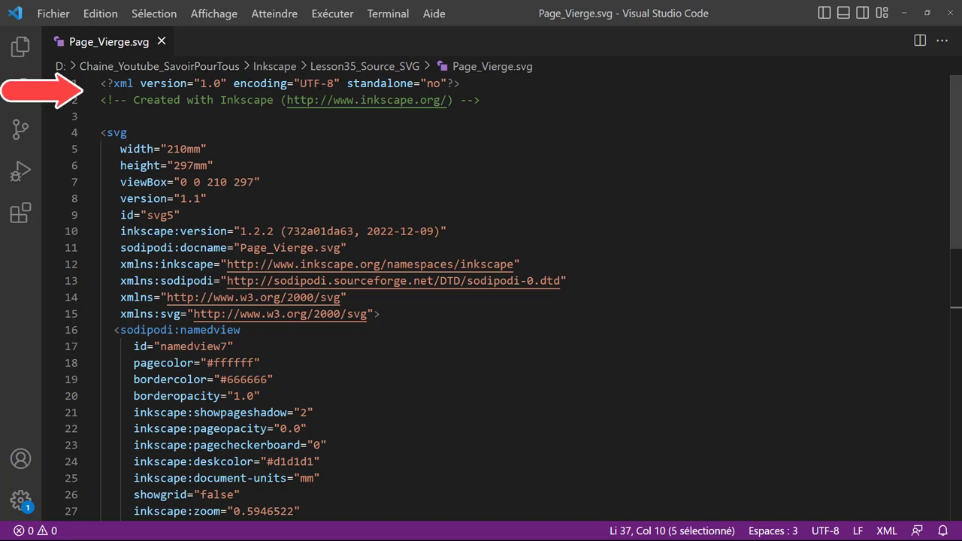
pyautogui.moveTo(120, 149)
pyautogui.mouseDown()
pyautogui.moveTo(223, 153)
pyautogui.moveTo(222, 161)
pyautogui.mouseUp()
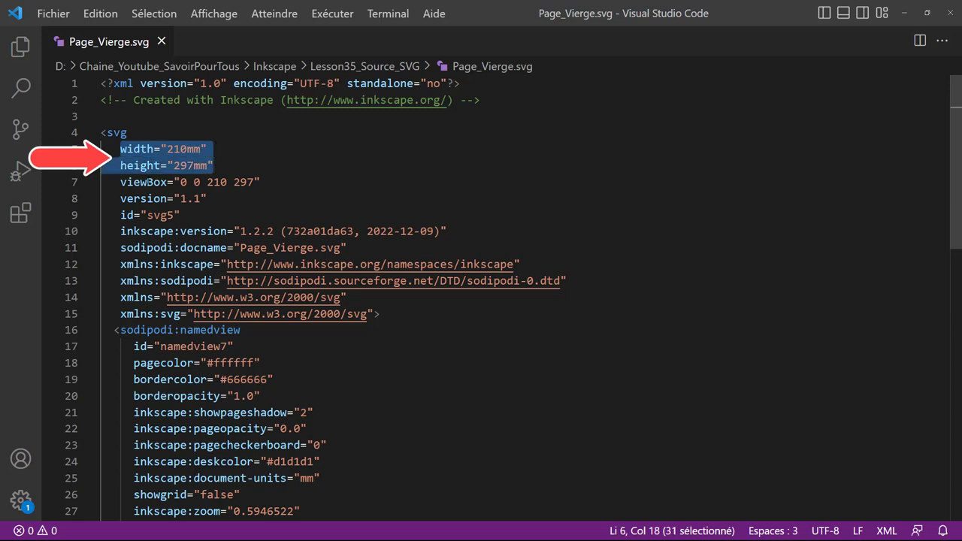
pyautogui.moveTo(114, 181); pyautogui.dragTo(261, 182)
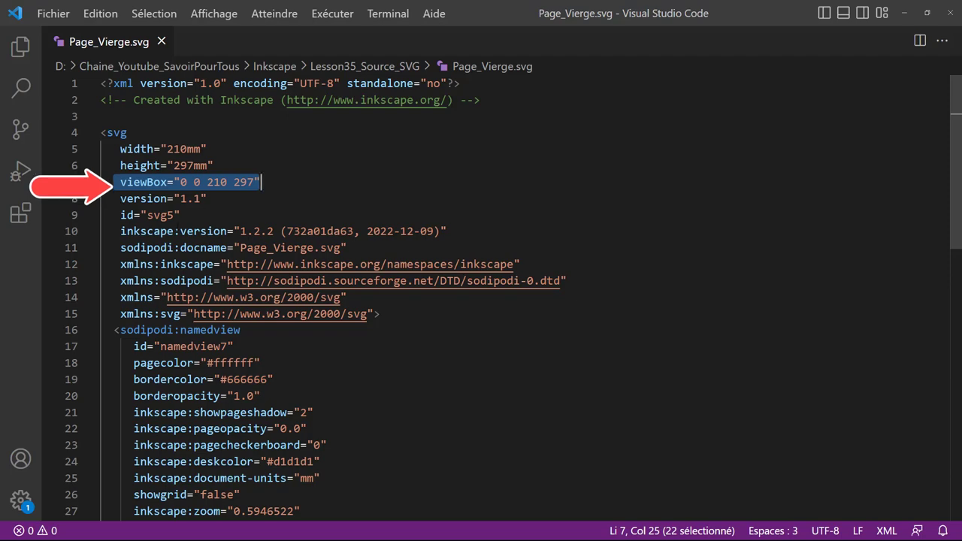
pyautogui.moveTo(120, 230); pyautogui.dragTo(458, 231)
pyautogui.scroll(-1, 481, 301)
pyautogui.scroll(-1, 481, 300)
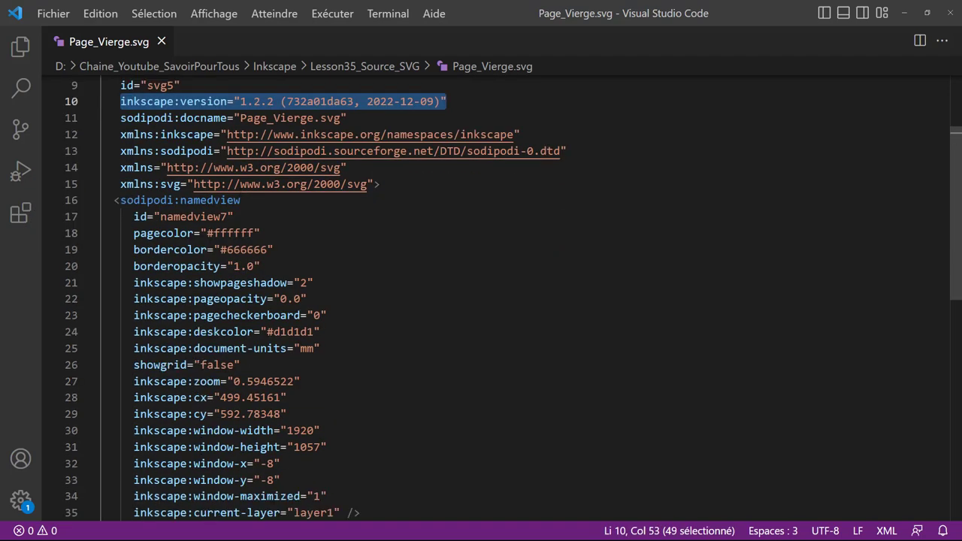
pyautogui.scroll(-1, 481, 301)
pyautogui.moveTo(215, 189); pyautogui.dragTo(254, 189)
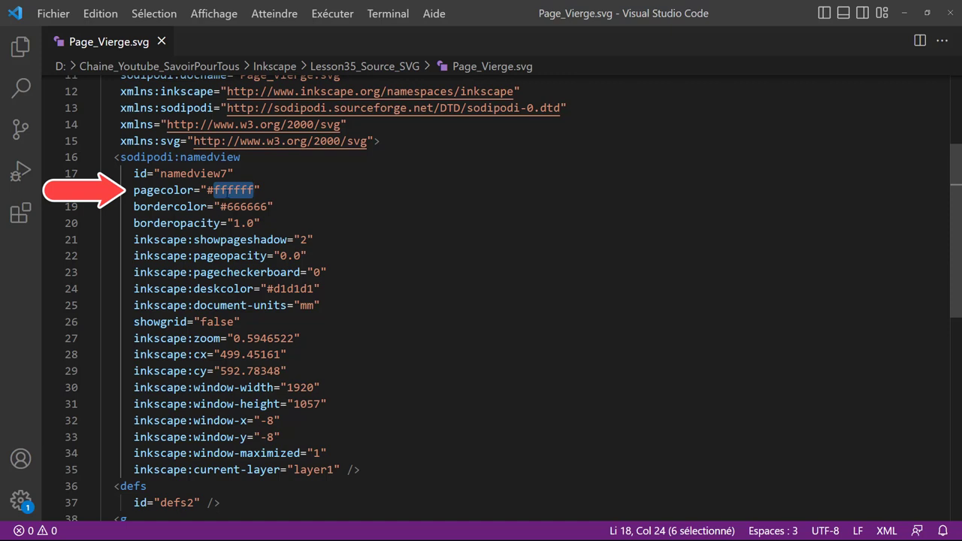
pyautogui.click(219, 206)
pyautogui.moveTo(219, 206)
pyautogui.mouseDown()
pyautogui.moveTo(268, 206)
pyautogui.moveTo(256, 223)
pyautogui.mouseUp()
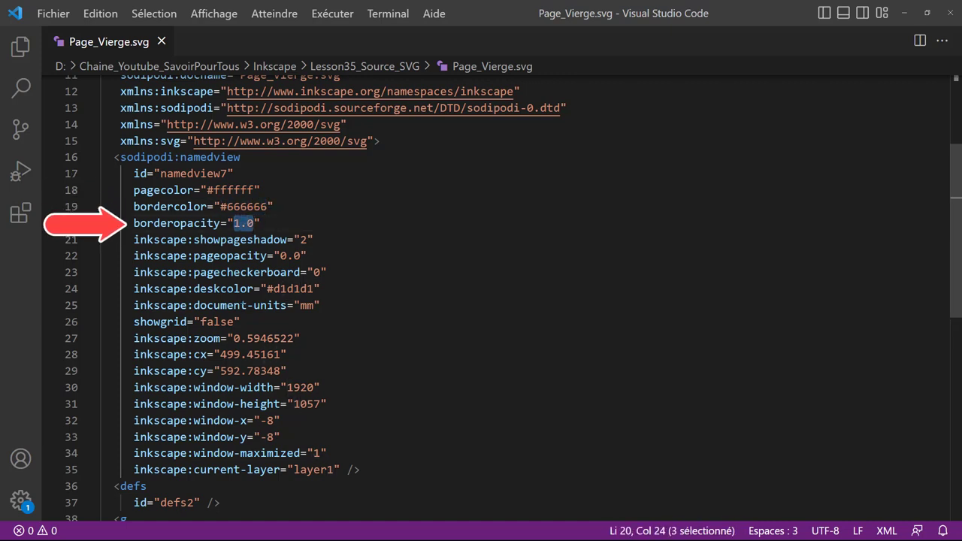
pyautogui.scroll(-1, 481, 300)
pyautogui.scroll(-1, 481, 301)
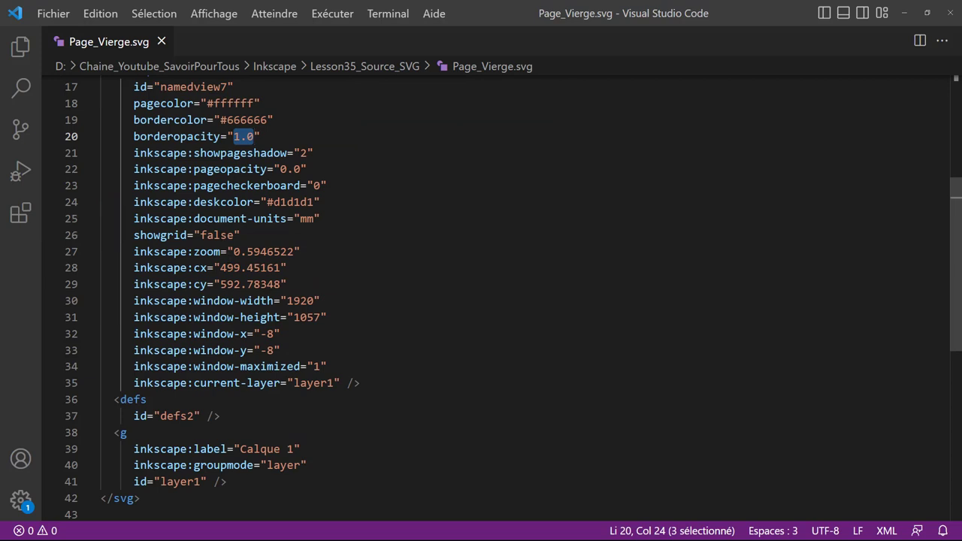
pyautogui.scroll(1, 481, 301)
pyautogui.scroll(2, 481, 300)
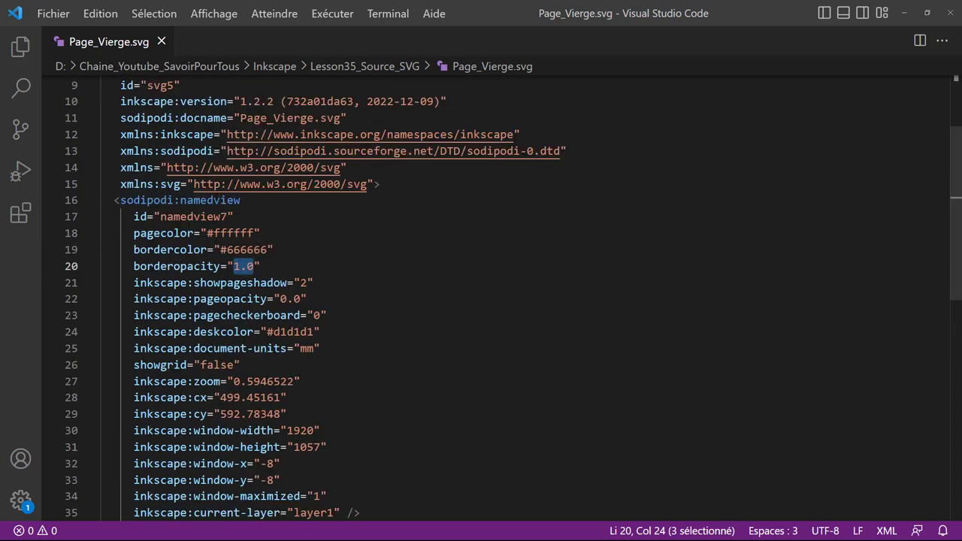
# - Change the last two digits of the border colour value to 44
pyautogui.press('Up')
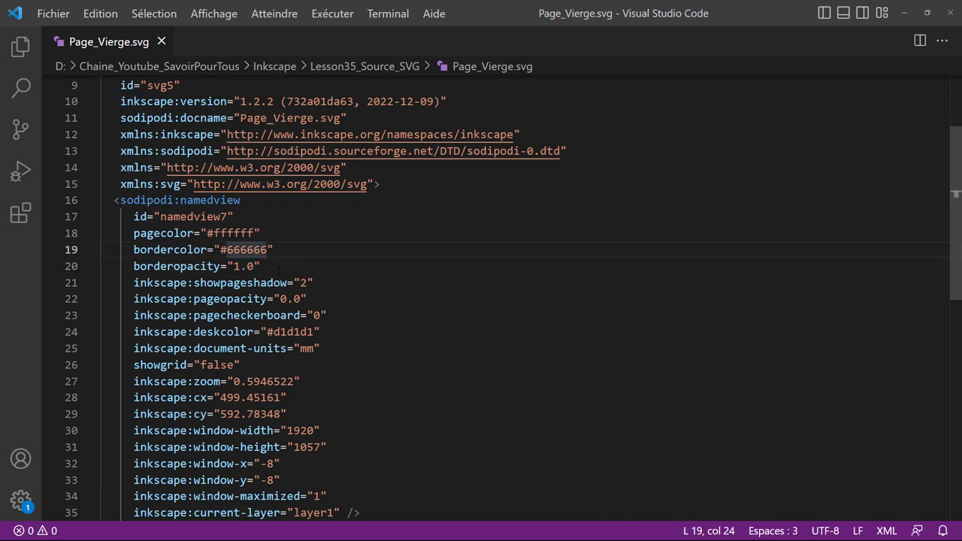
pyautogui.press('Delete')
pyautogui.press('Delete')
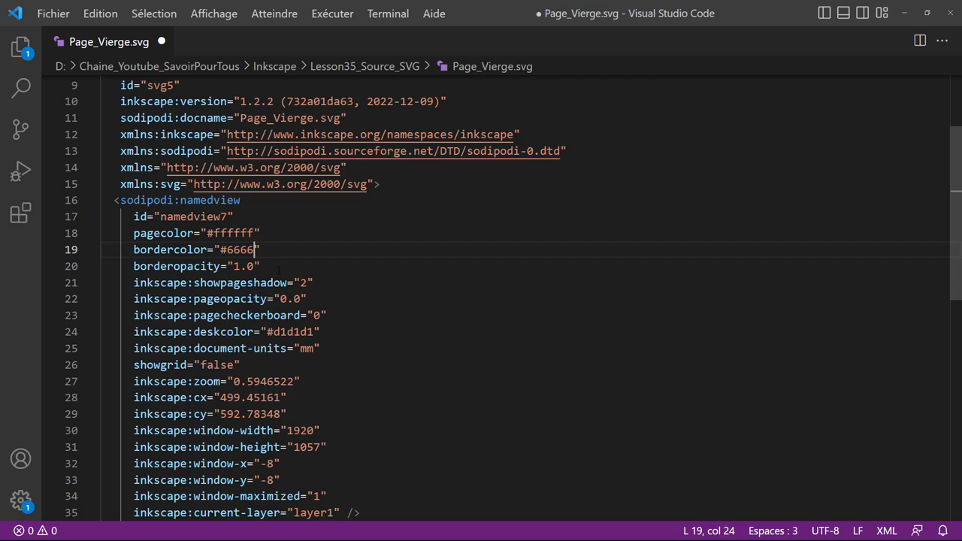
pyautogui.write('44')
# - Change pagecolor to #ff2cff and save the file
pyautogui.click(241, 233)
pyautogui.press('Left')
pyautogui.press('Left')
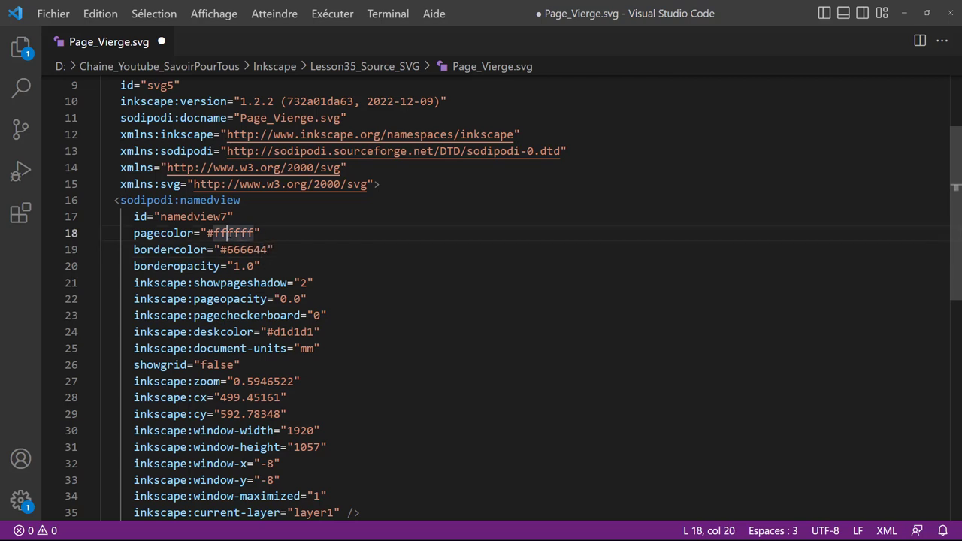
pyautogui.press('Delete')
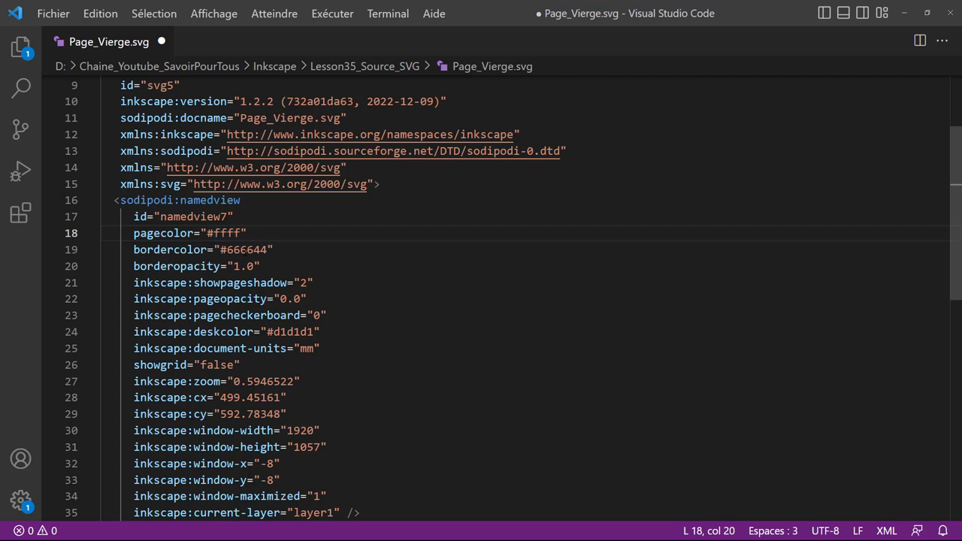
pyautogui.write('2')
pyautogui.write('c')
pyautogui.click(262, 233)
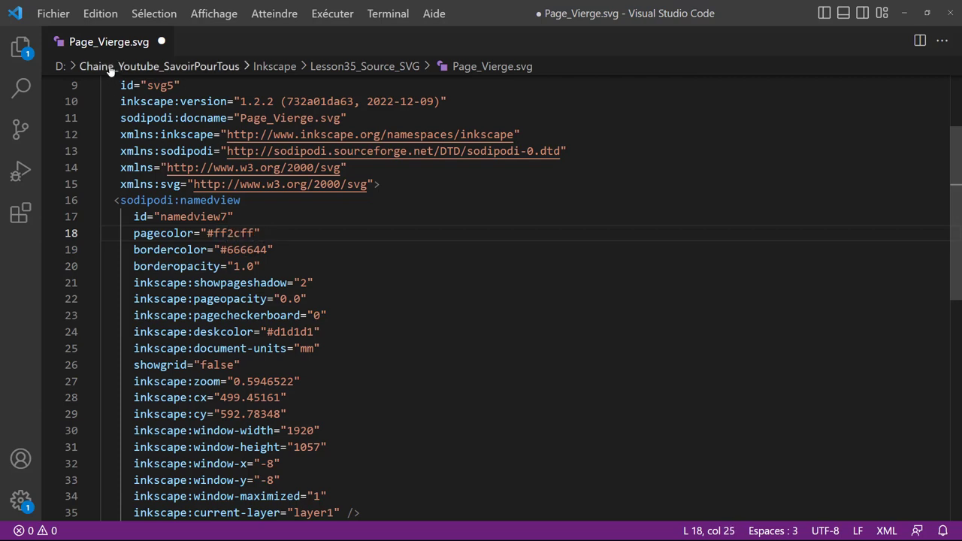
pyautogui.hotkey('ctrl', 's')
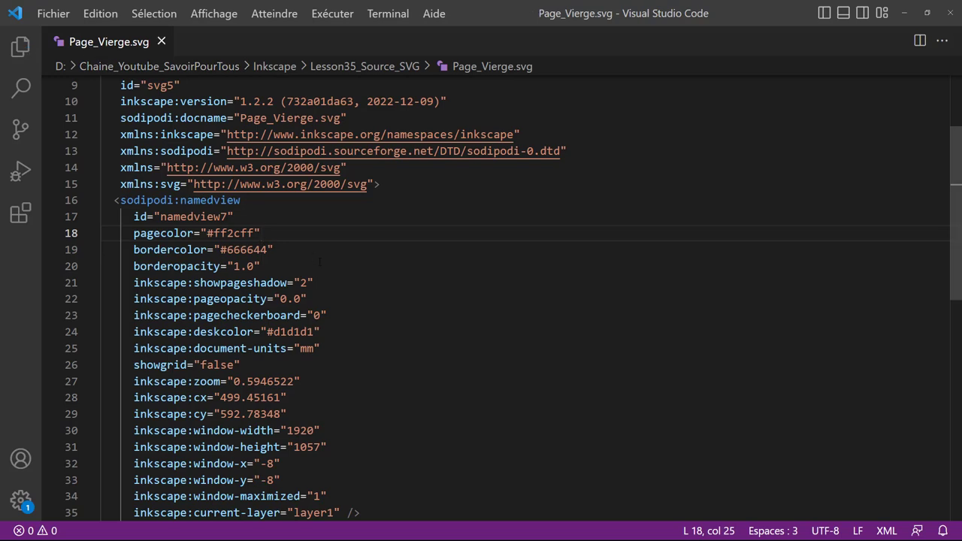
# - Set showgrid from false to true and save again
pyautogui.scroll(-1, 323, 267)
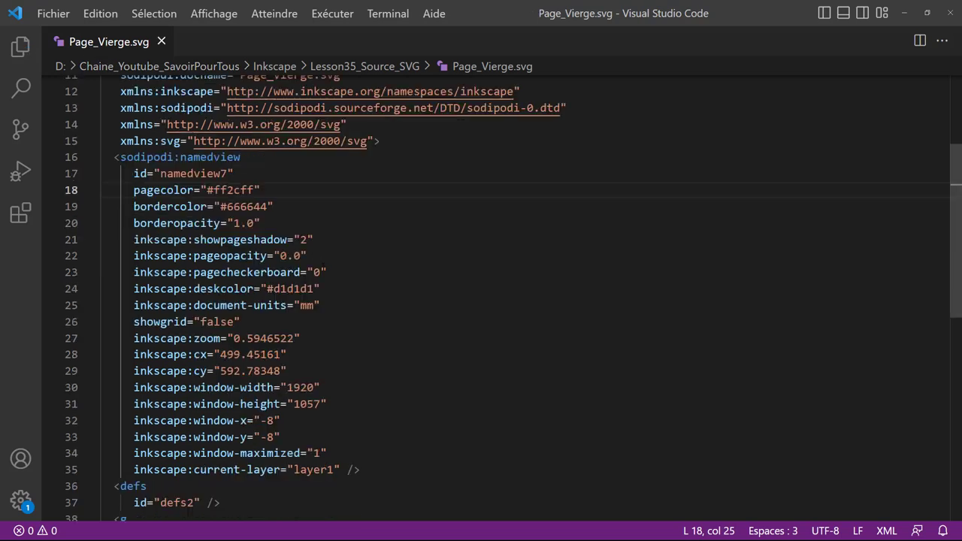
pyautogui.scroll(-1, 323, 267)
pyautogui.scroll(-2, 323, 267)
pyautogui.scroll(3, 323, 267)
pyautogui.click(228, 321)
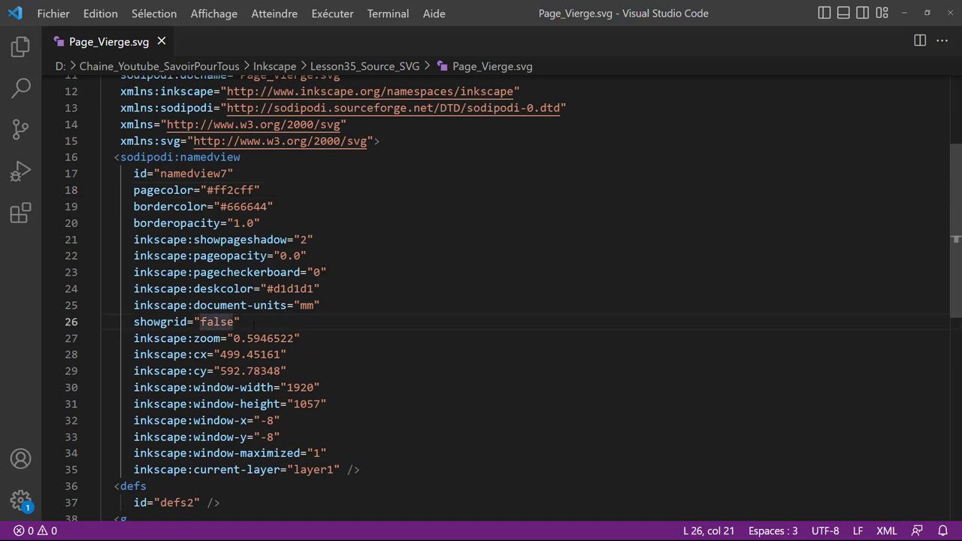
pyautogui.press('BackSpace')
pyautogui.press('BackSpace')
pyautogui.press('BackSpace')
pyautogui.press('BackSpace')
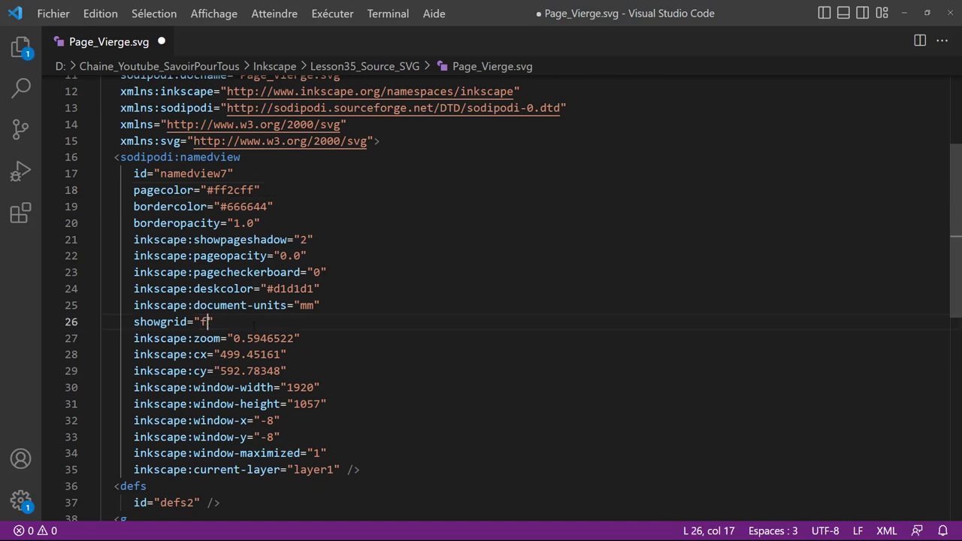
pyautogui.press('BackSpace')
pyautogui.write('true')
pyautogui.write('"')
pyautogui.hotkey('ctrl', 's')
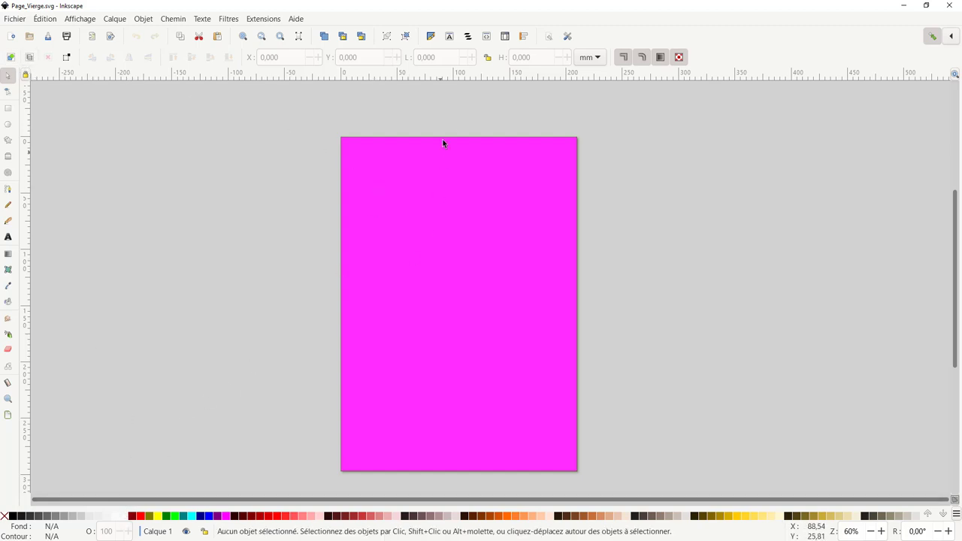
# - Open Document Properties for Page_Vierge.svg from the Fichier menu
pyautogui.click(47, 20)
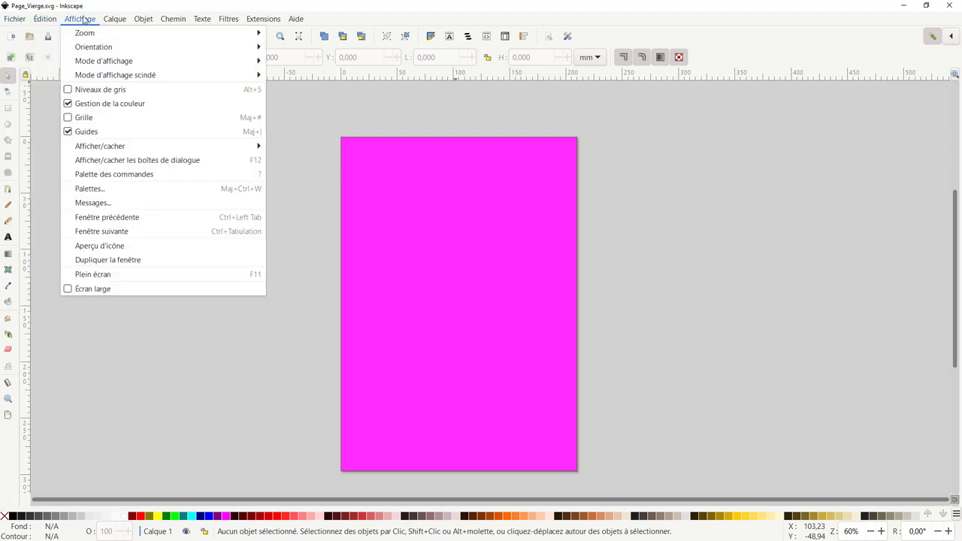
pyautogui.moveTo(14, 18)
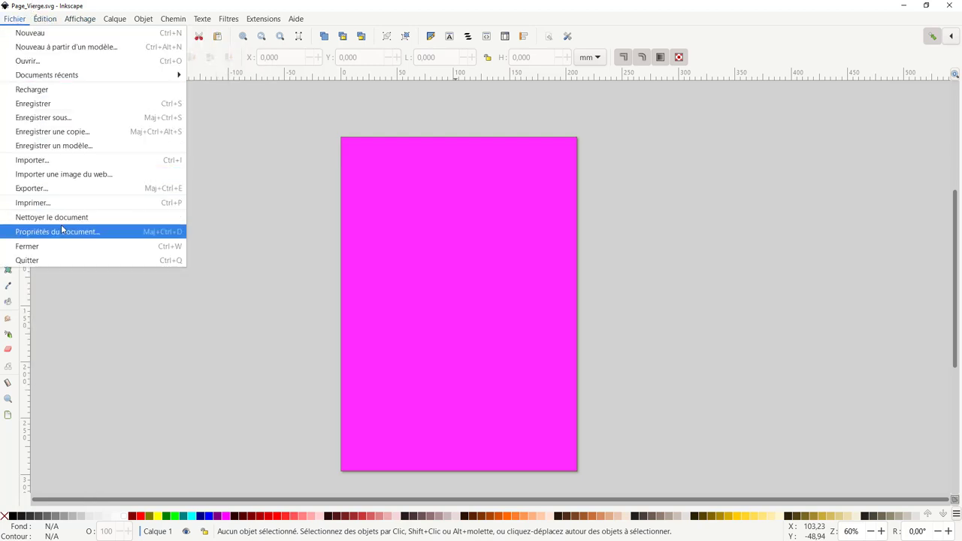
pyautogui.click(63, 232)
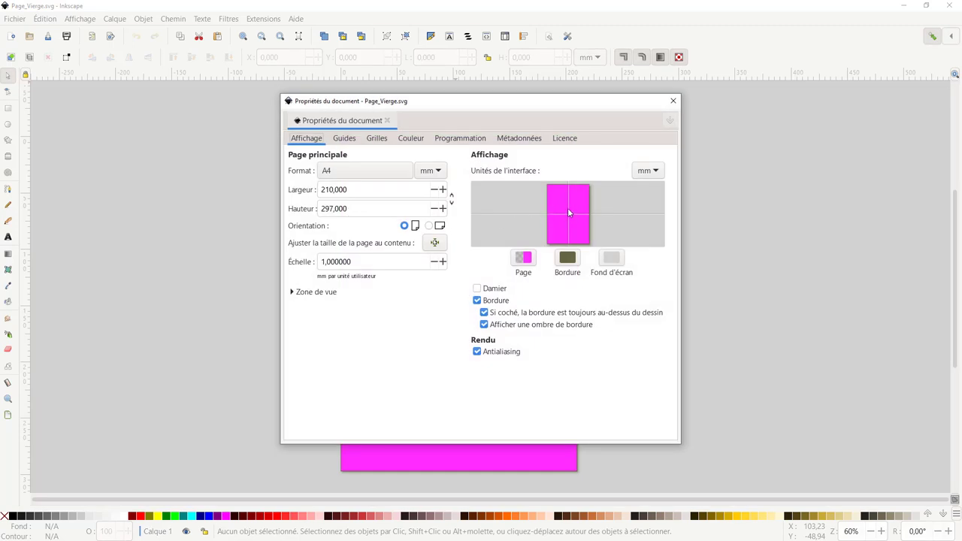
# - Make the page colour white by raising green to 255 in the RGB picker
pyautogui.click(529, 262)
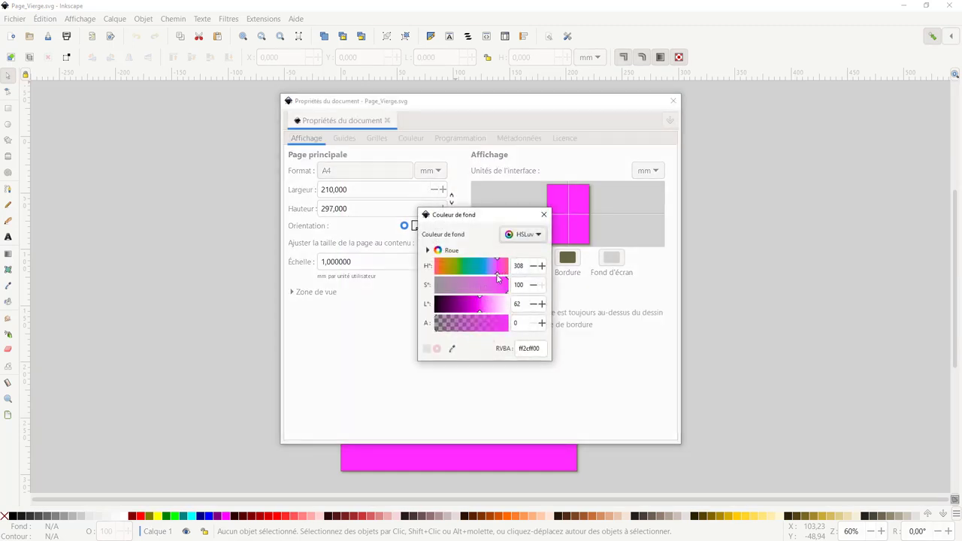
pyautogui.click(522, 235)
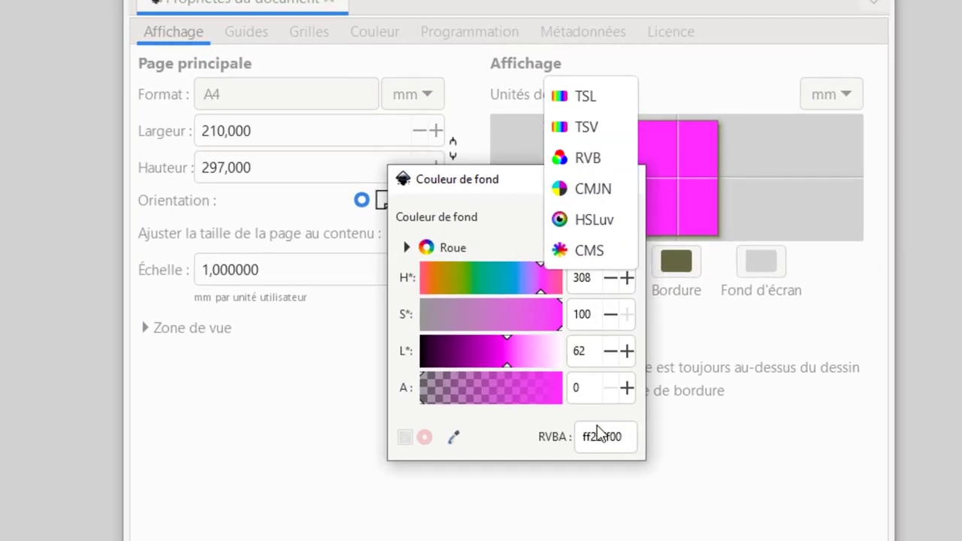
pyautogui.click(620, 440)
pyautogui.doubleClick(624, 438)
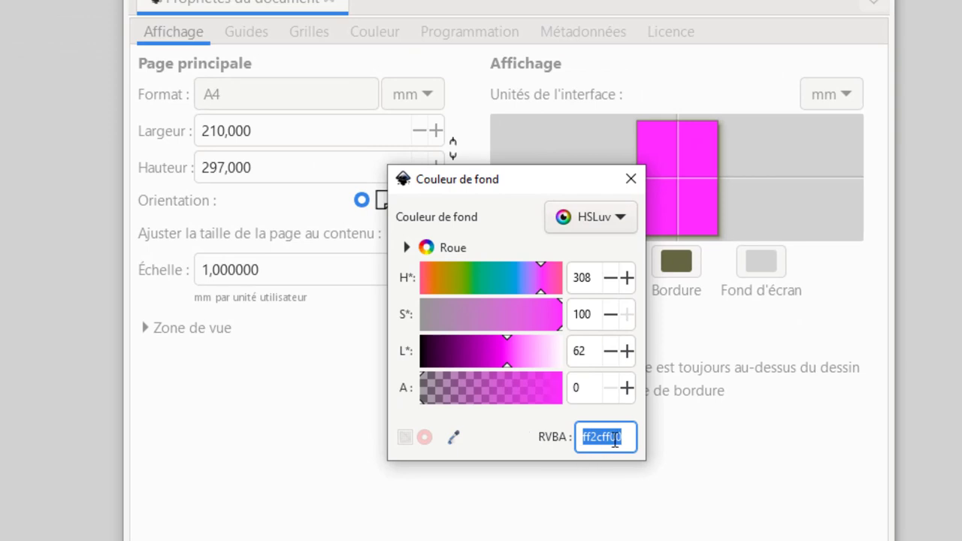
pyautogui.click(621, 217)
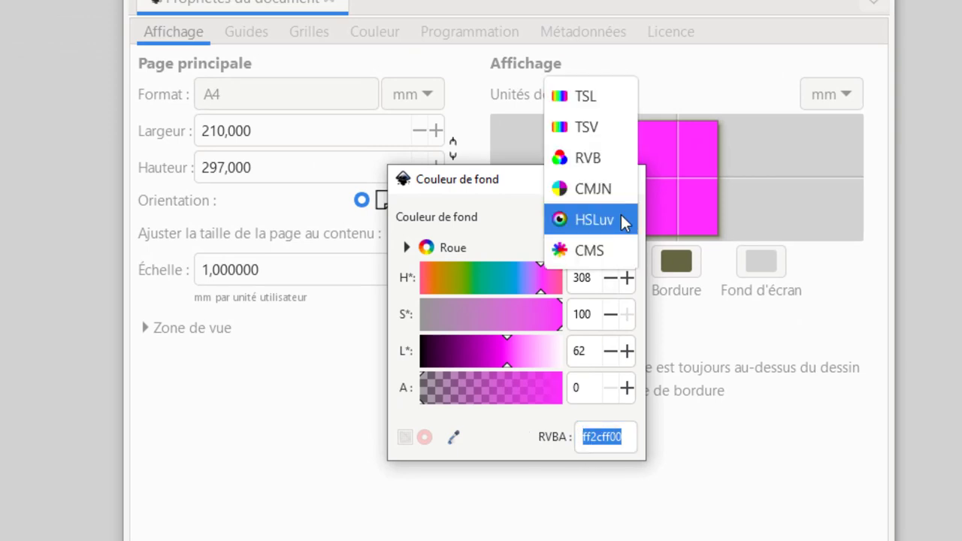
pyautogui.click(601, 155)
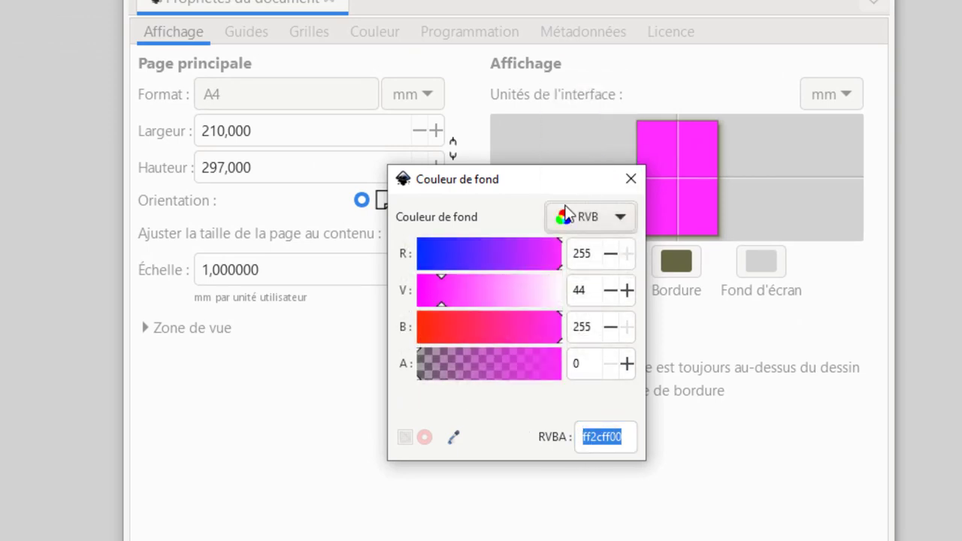
pyautogui.moveTo(440, 300); pyautogui.dragTo(561, 301)
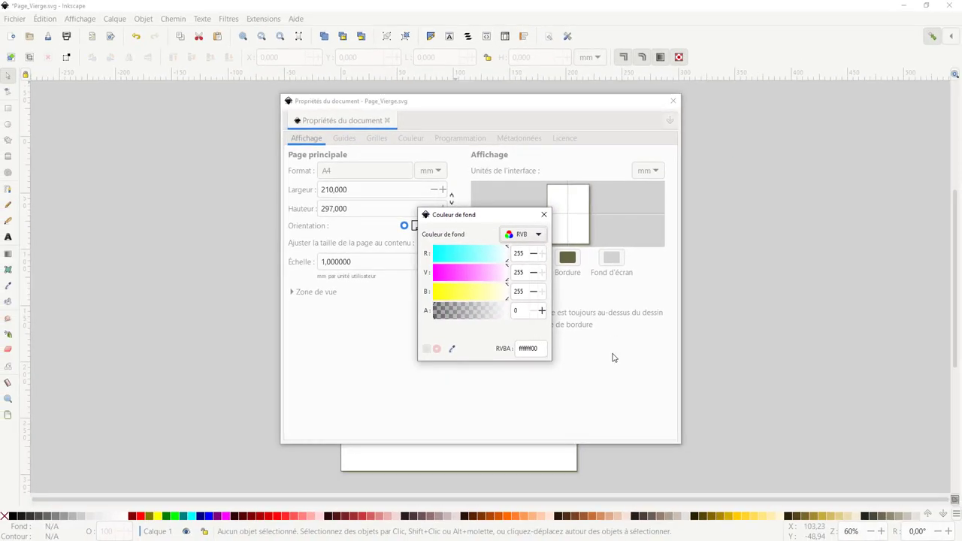
pyautogui.click(612, 358)
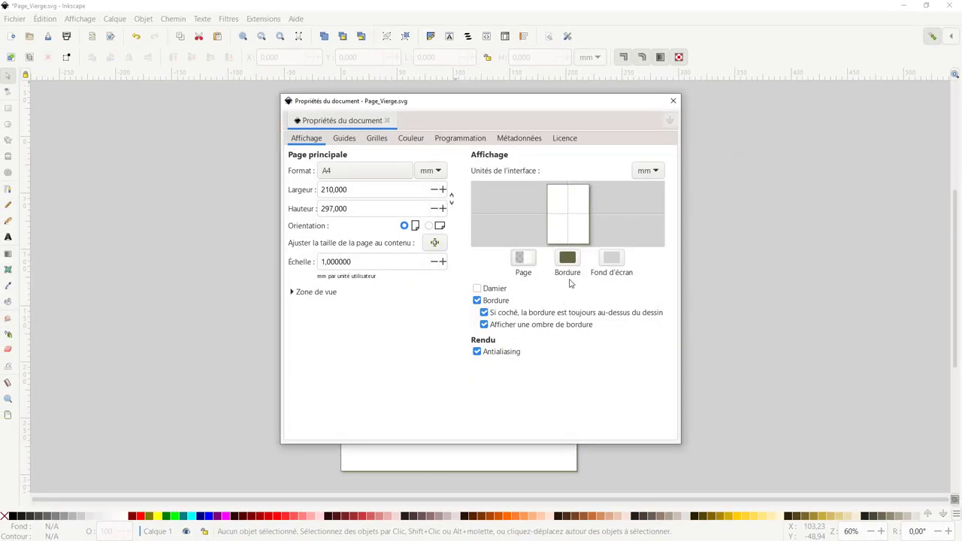
# - Close Document Properties and save Page_Vierge.svg with Fichier > Enregistrer
pyautogui.click(672, 100)
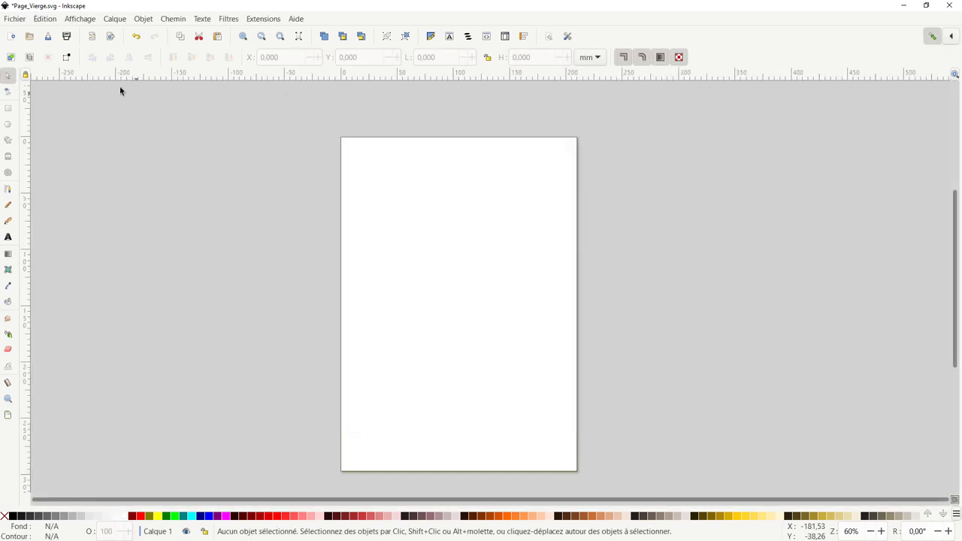
pyautogui.click(15, 19)
pyautogui.click(38, 104)
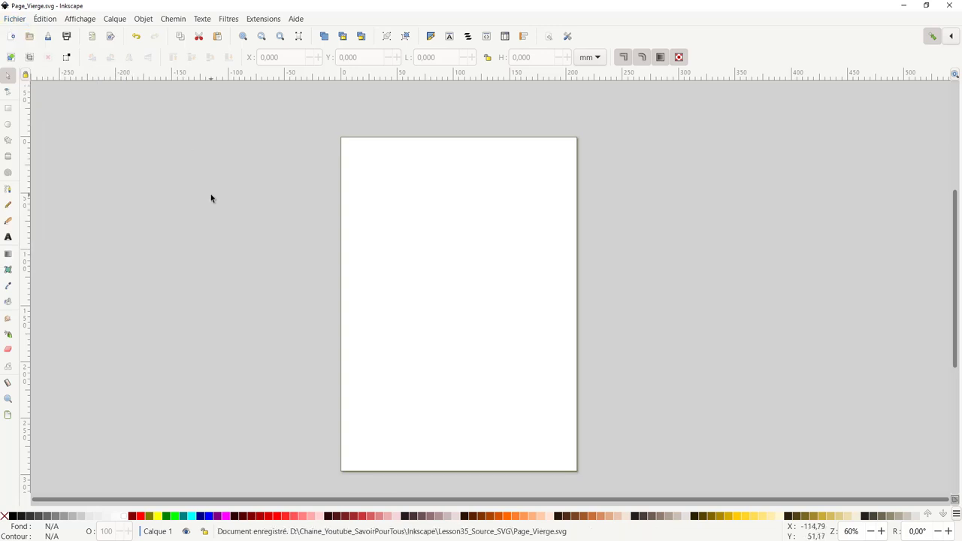
pyautogui.click(8, 124)
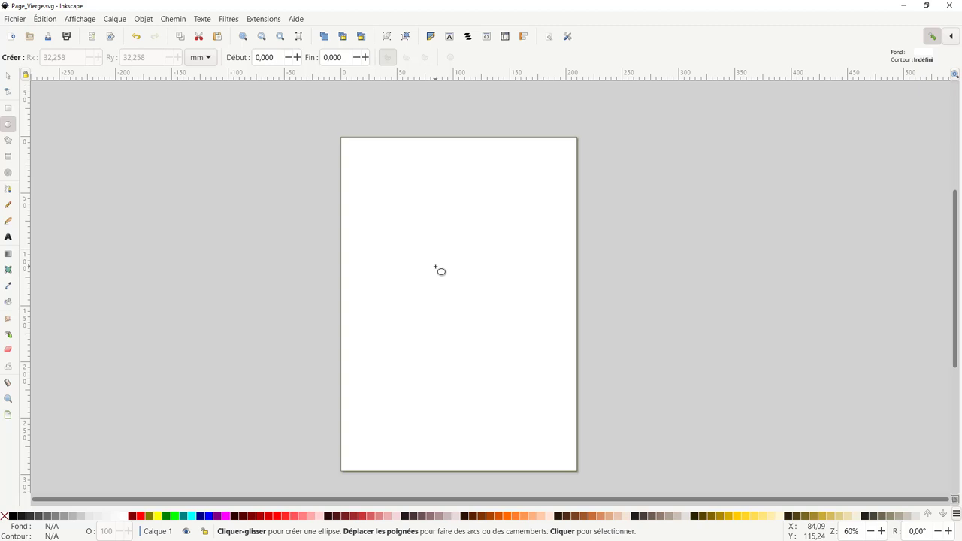
# - Draw a 21.357 mm radius circle in the upper middle of the page and fill it blue
pyautogui.press('ctrl')
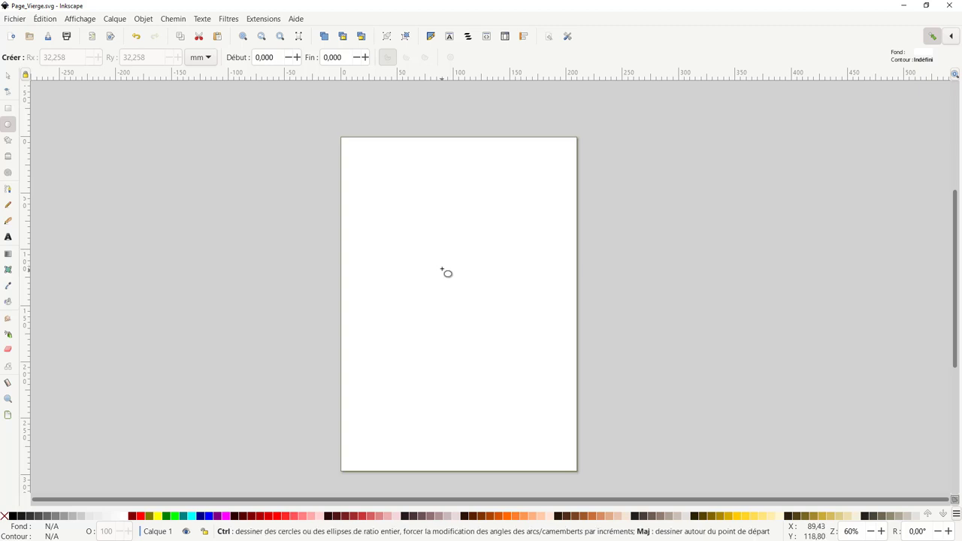
pyautogui.moveTo(441, 267); pyautogui.dragTo(470, 295)
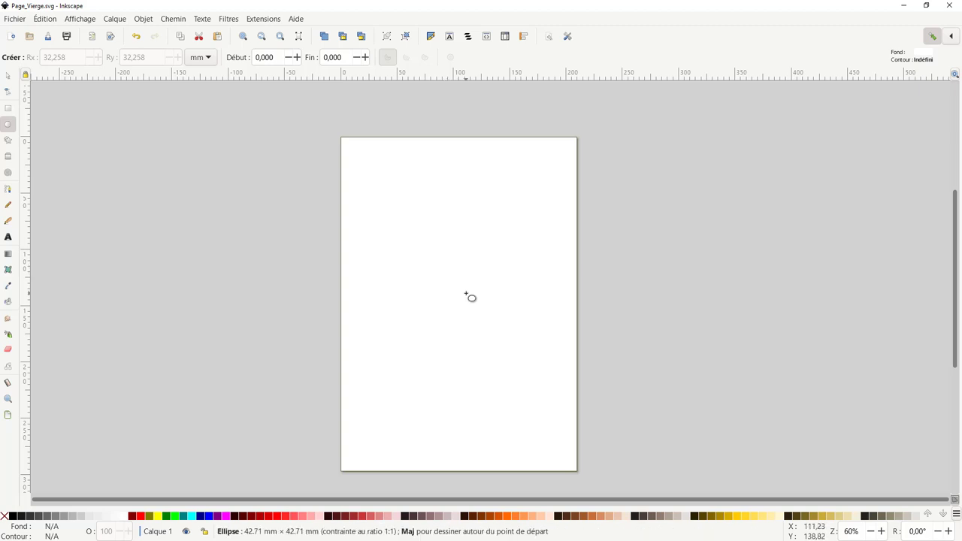
pyautogui.click(212, 516)
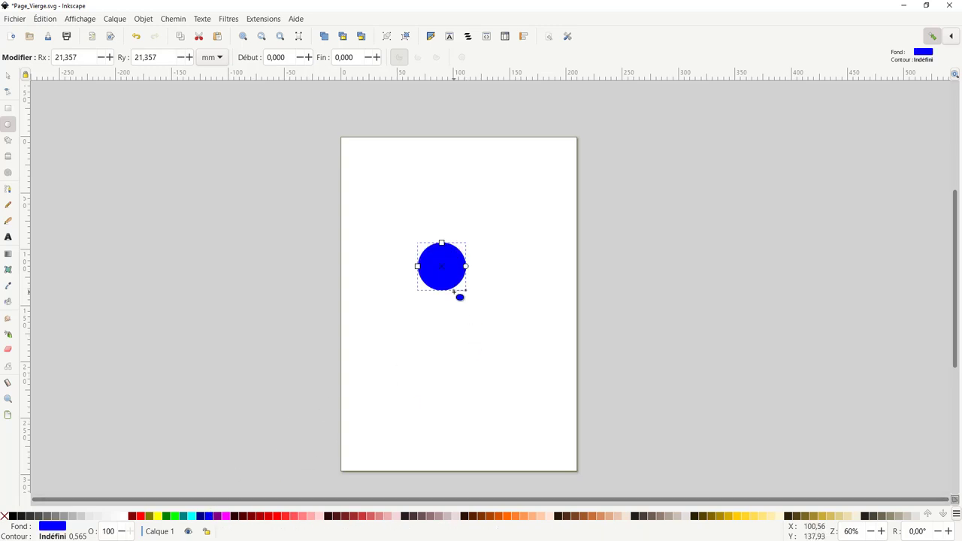
pyautogui.click(14, 19)
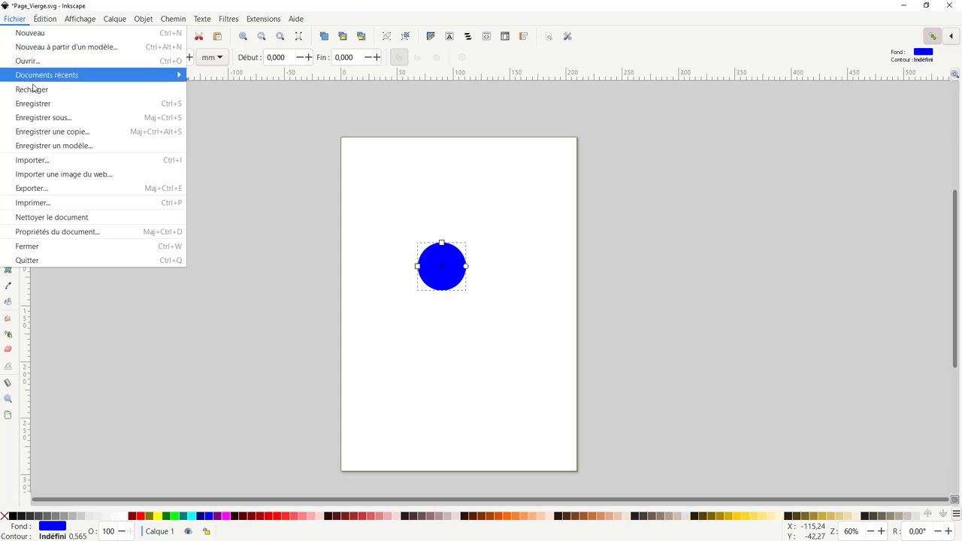
# - Save the drawing over the existing Page_Vierge_M00.svg, confirming the replace prompt
pyautogui.click(41, 118)
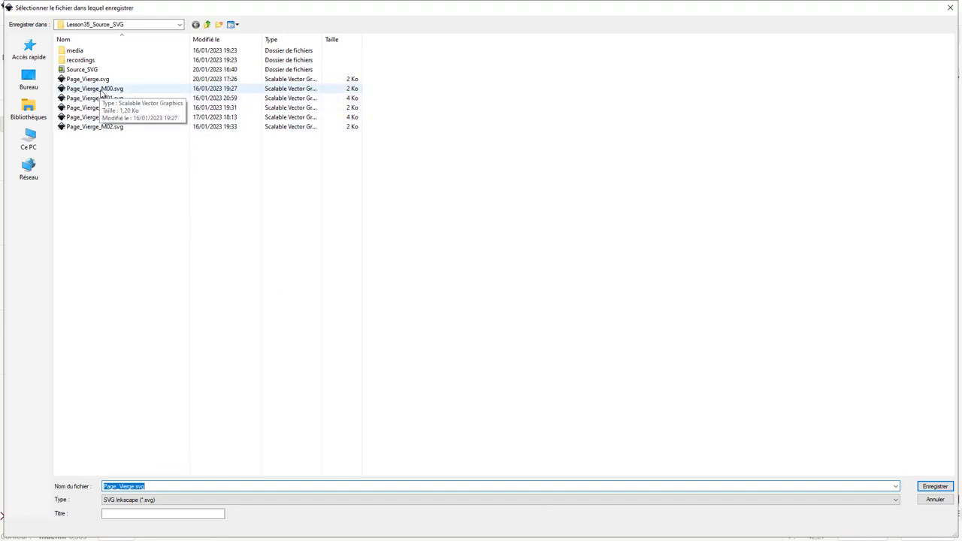
pyautogui.click(101, 89)
pyautogui.click(918, 487)
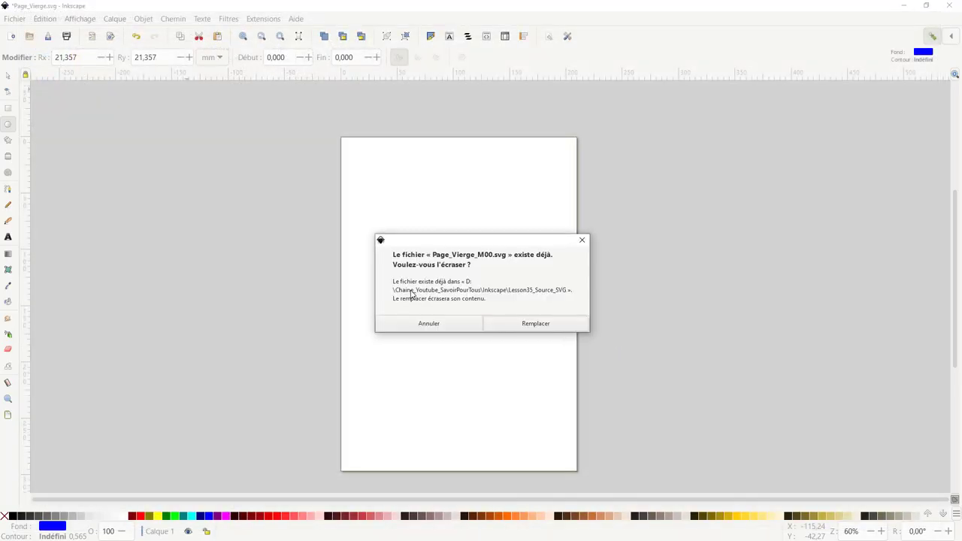
pyautogui.click(531, 324)
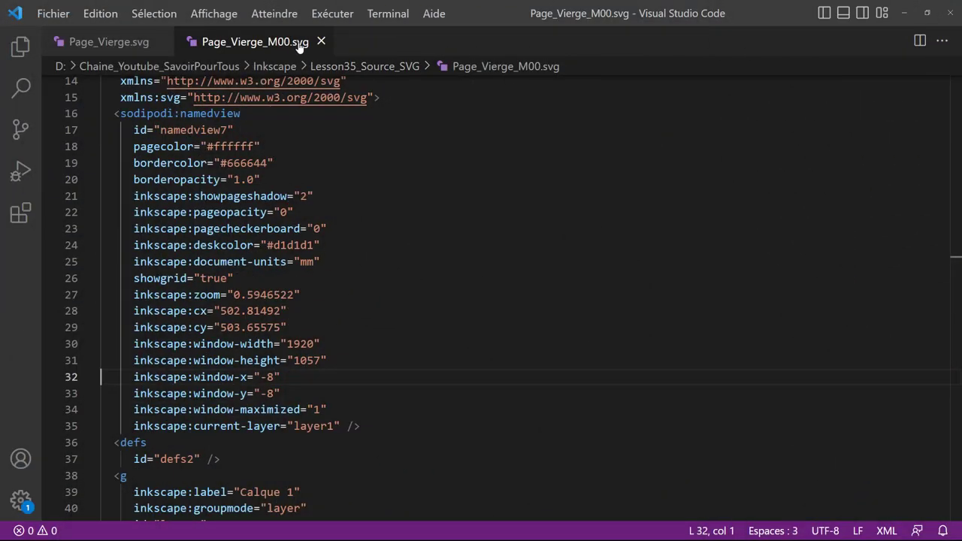
# - Scroll the SVG source down to circle path3152 with fill #0000ff and r 21.357021
pyautogui.scroll(-1, 312, 234)
pyautogui.scroll(-3, 312, 234)
pyautogui.scroll(5, 312, 235)
pyautogui.scroll(4, 312, 235)
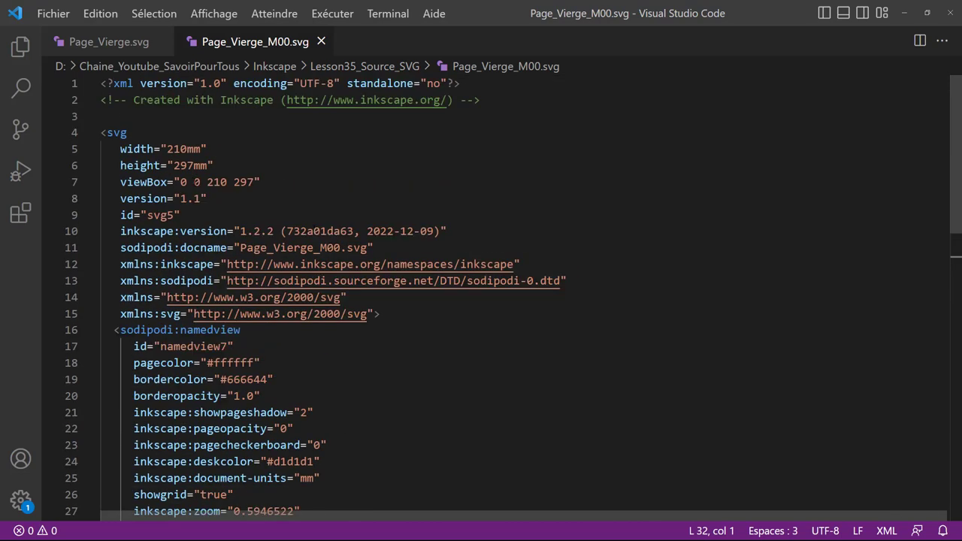
pyautogui.moveTo(106, 248)
pyautogui.scroll(-3, 481, 293)
pyautogui.scroll(-4, 481, 293)
pyautogui.scroll(-1, 481, 293)
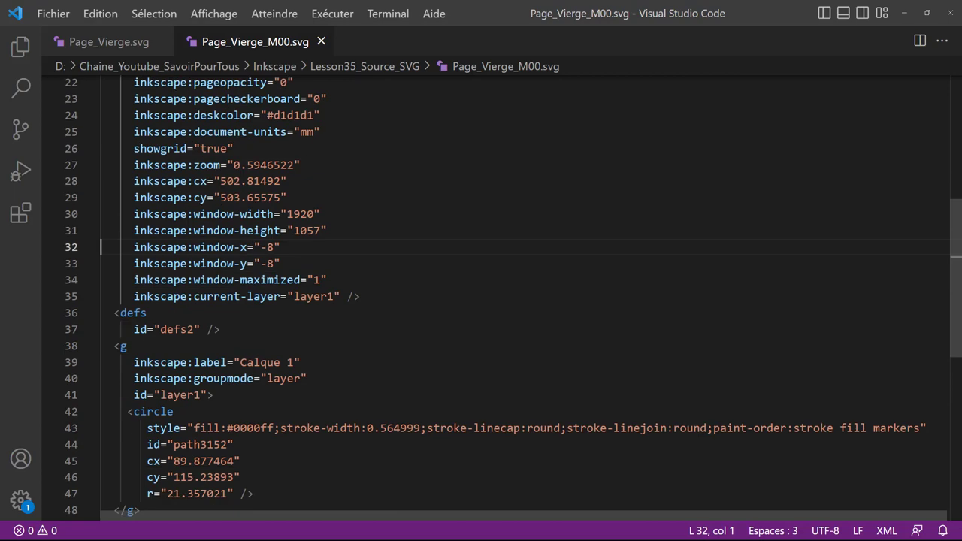
pyautogui.scroll(-3, 481, 293)
pyautogui.scroll(3, 481, 293)
pyautogui.scroll(-1, 481, 293)
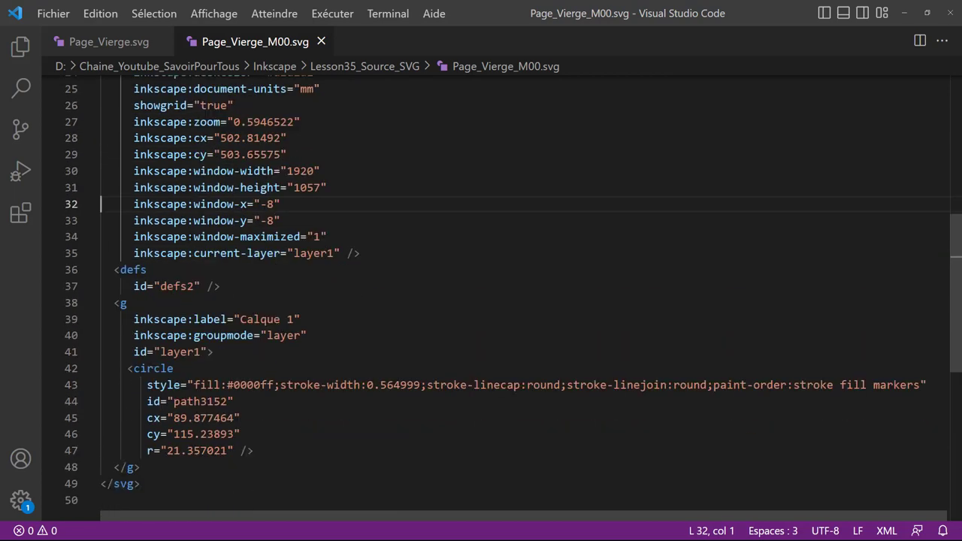
pyautogui.scroll(-1, 481, 293)
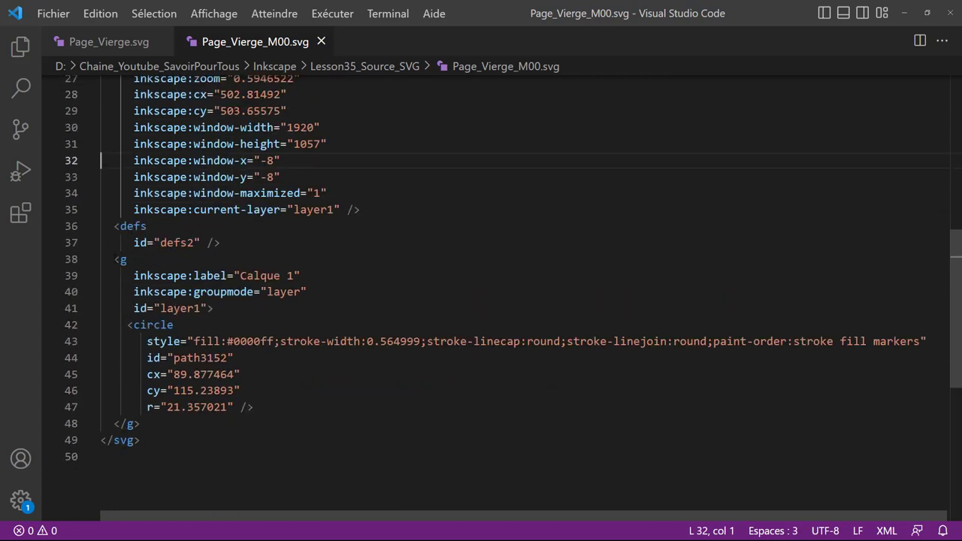
pyautogui.moveTo(114, 259); pyautogui.dragTo(129, 259)
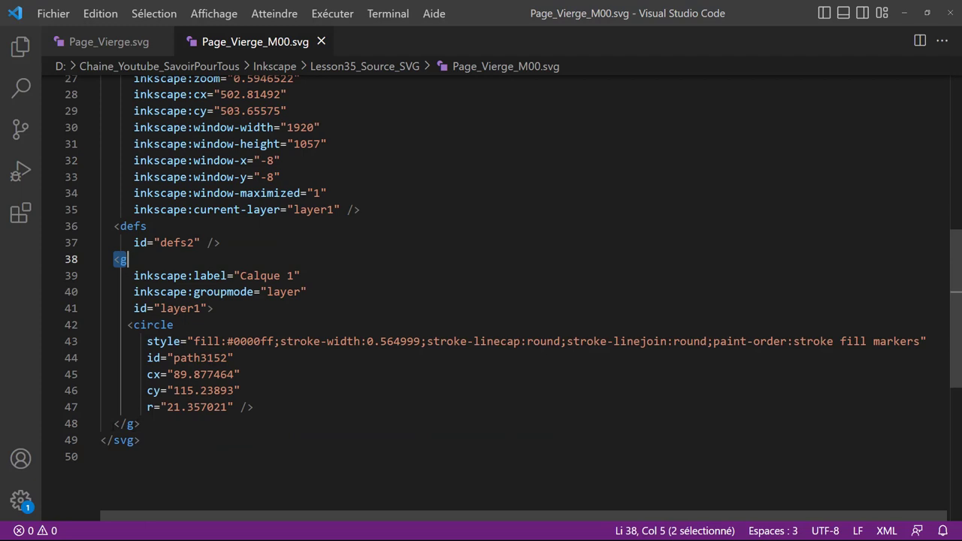
pyautogui.moveTo(114, 423); pyautogui.dragTo(140, 423)
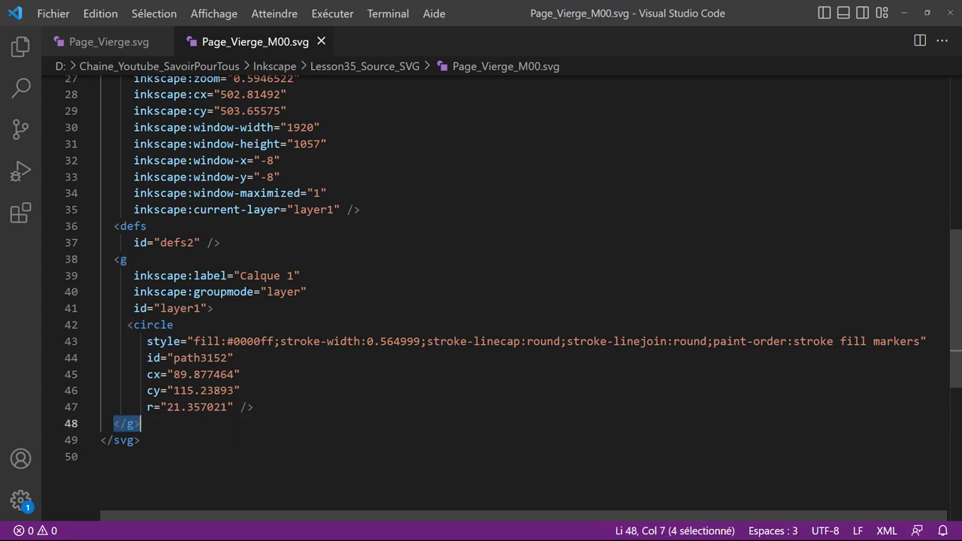
pyautogui.moveTo(241, 276); pyautogui.dragTo(295, 276)
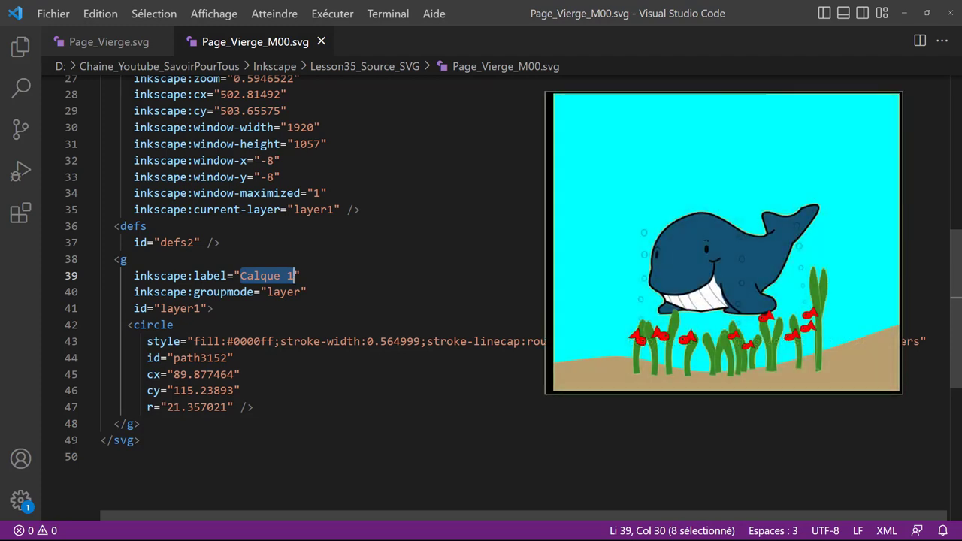
pyautogui.moveTo(267, 291); pyautogui.dragTo(296, 292)
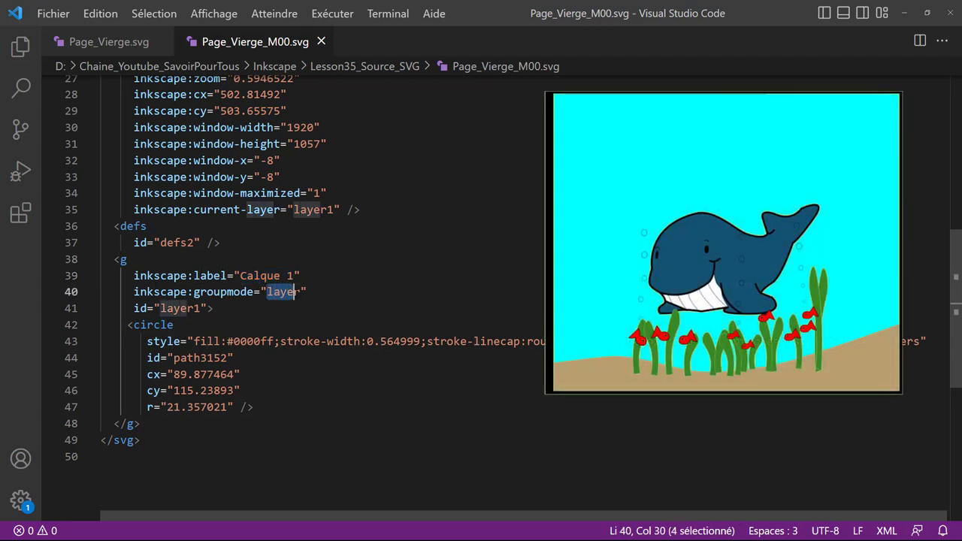
pyautogui.moveTo(201, 308); pyautogui.dragTo(159, 308)
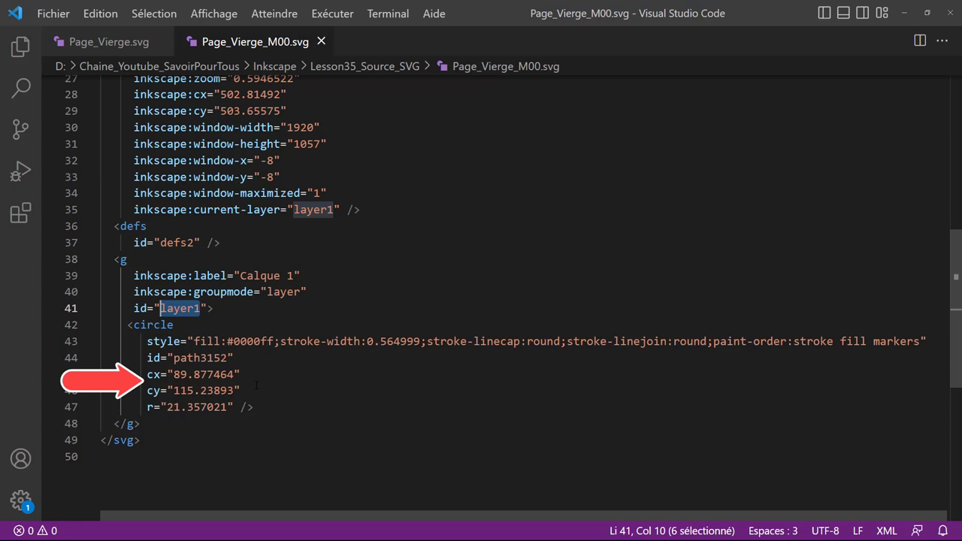
pyautogui.moveTo(147, 373); pyautogui.dragTo(240, 407)
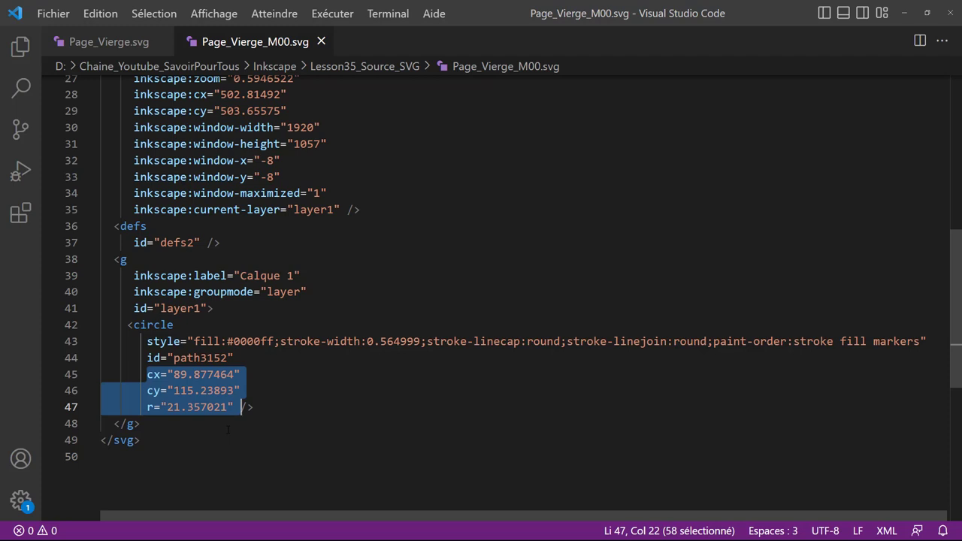
# - Change the circle's radius from 21.357021 to 50 in the source
pyautogui.press('Left')
pyautogui.press('Down')
pyautogui.press('Down')
pyautogui.press('Right')
pyautogui.press('Right')
pyautogui.press('Right')
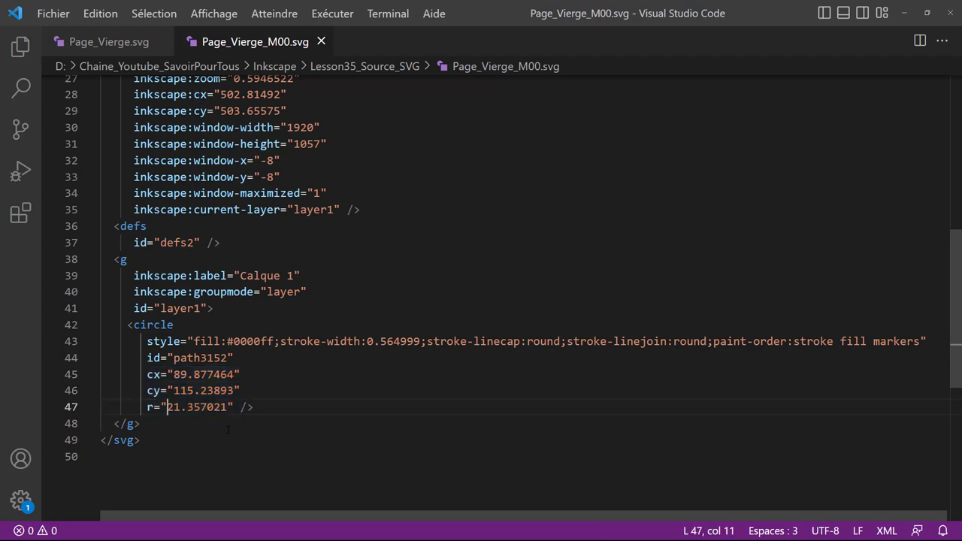
pyautogui.press('Delete')
pyautogui.press('Delete')
pyautogui.press('Delete')
pyautogui.press('Delete')
pyautogui.press('Delete')
pyautogui.press('Delete')
pyautogui.press('Delete')
pyautogui.press('Delete')
pyautogui.press('Delete')
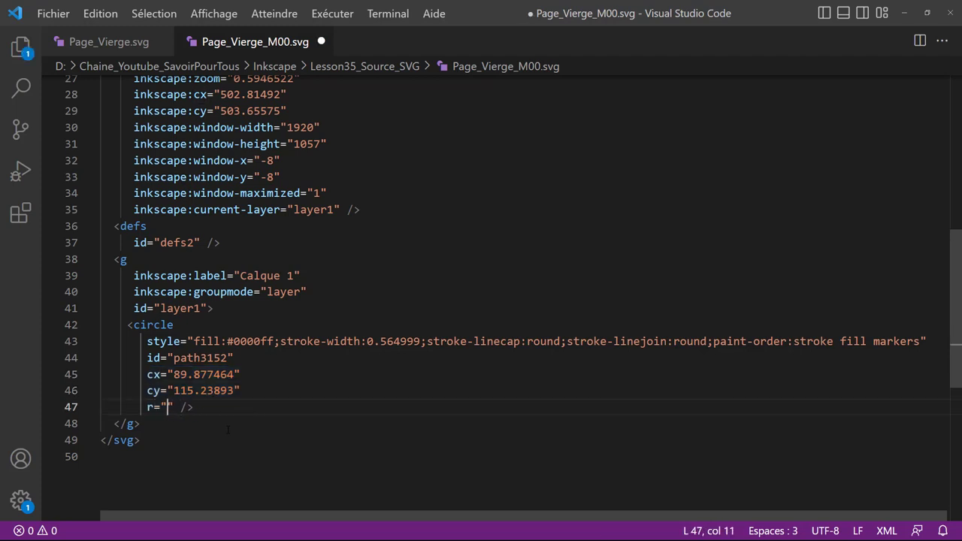
pyautogui.write('50')
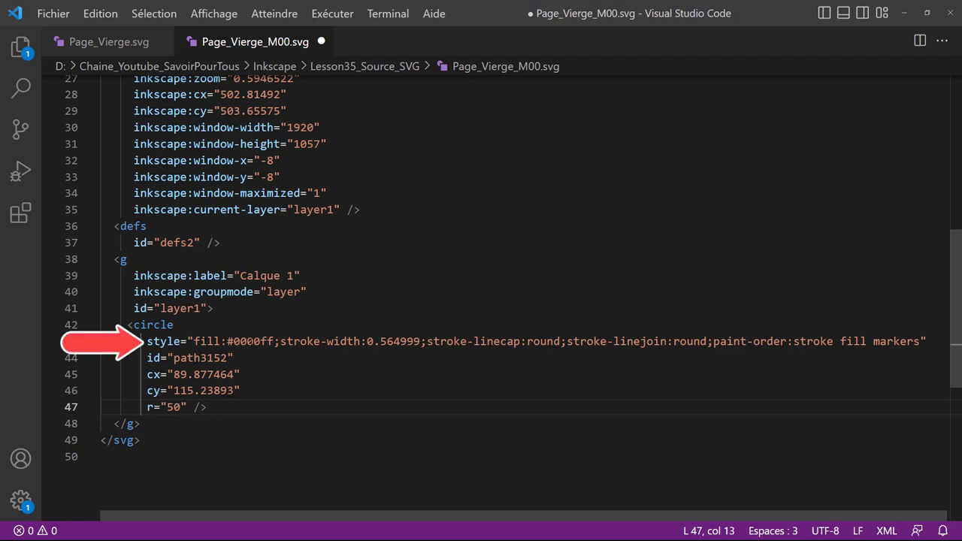
# - Change the fill from #0000ff to #00ffff and stroke-width to 2, then save the file
pyautogui.click(233, 341)
pyautogui.press('Delete')
pyautogui.press('Delete')
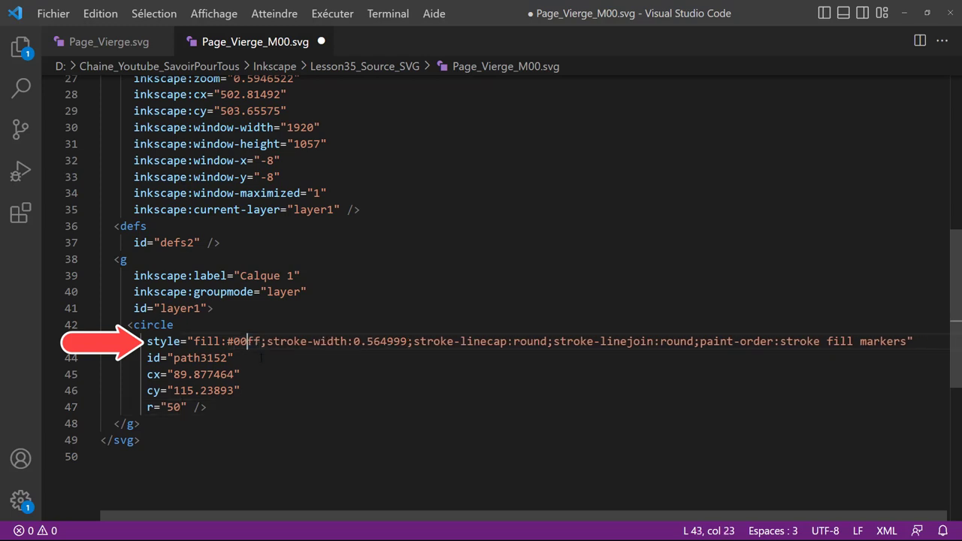
pyautogui.write('ff')
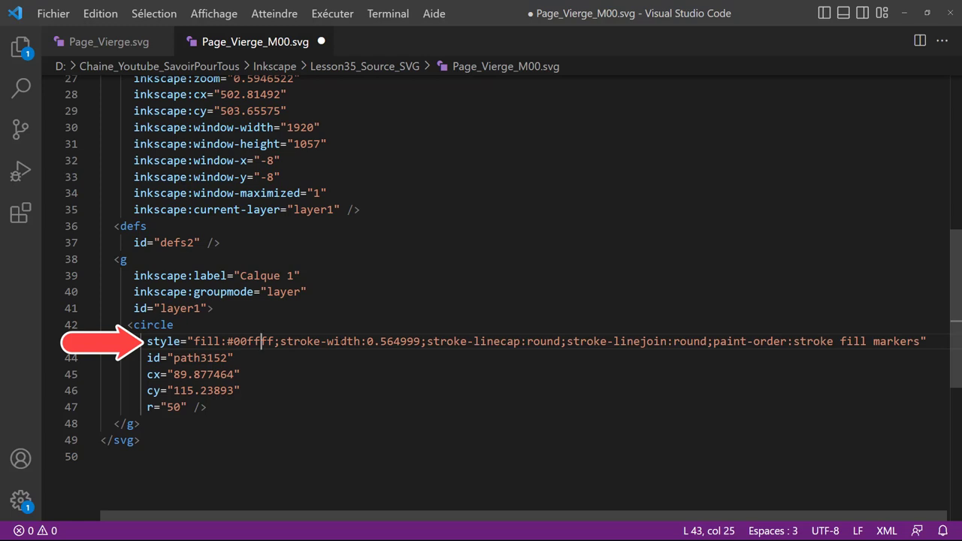
pyautogui.click(367, 342)
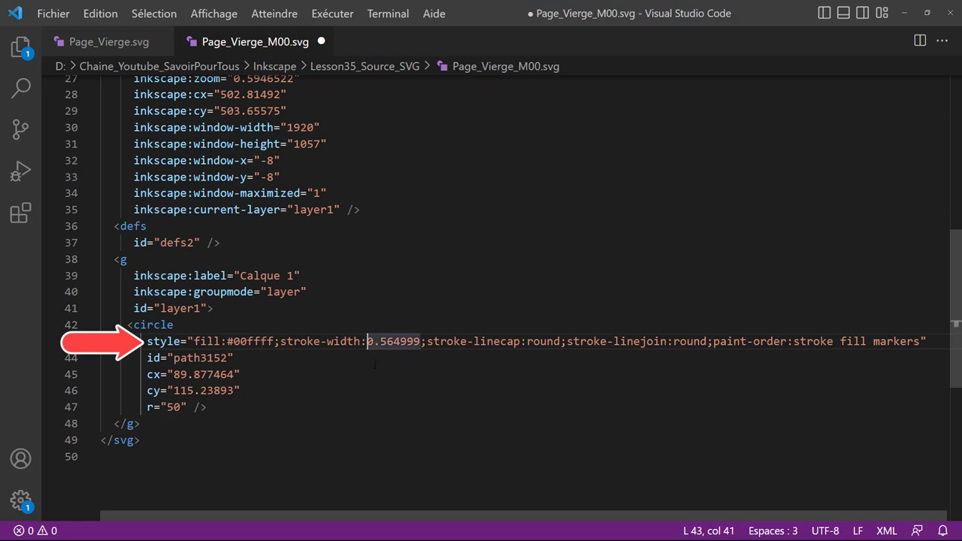
pyautogui.press('Delete')
pyautogui.press('Delete')
pyautogui.press('Delete')
pyautogui.press('Delete')
pyautogui.press('Delete')
pyautogui.press('Delete')
pyautogui.press('Delete')
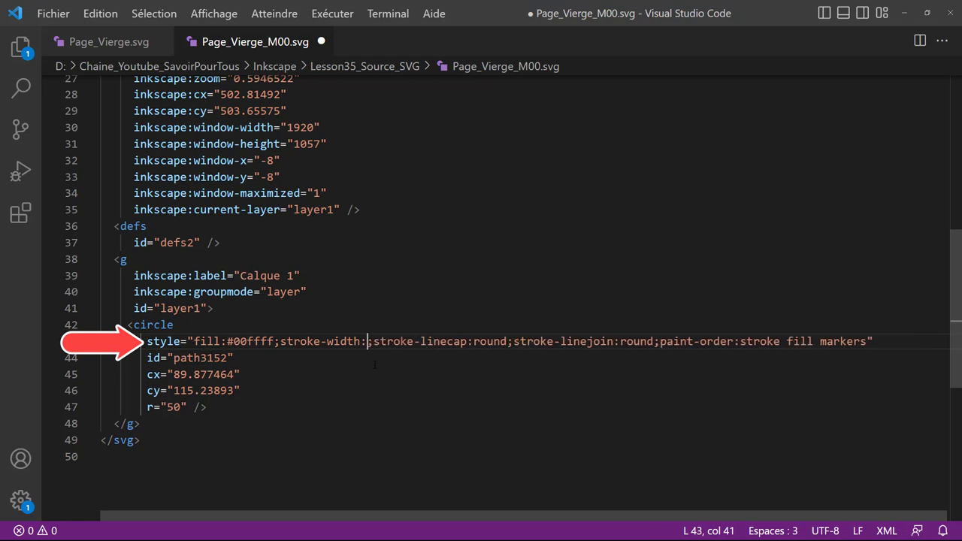
pyautogui.write('2')
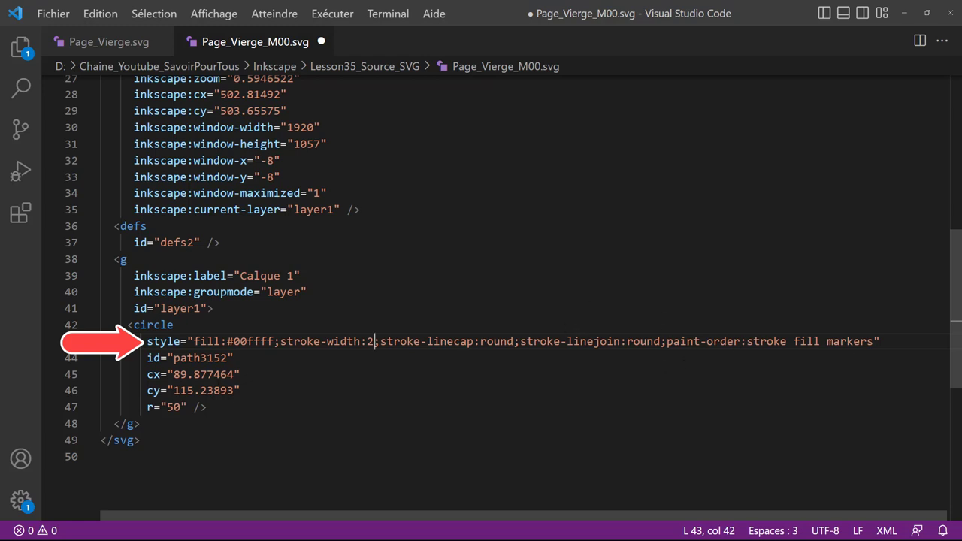
pyautogui.click(243, 420)
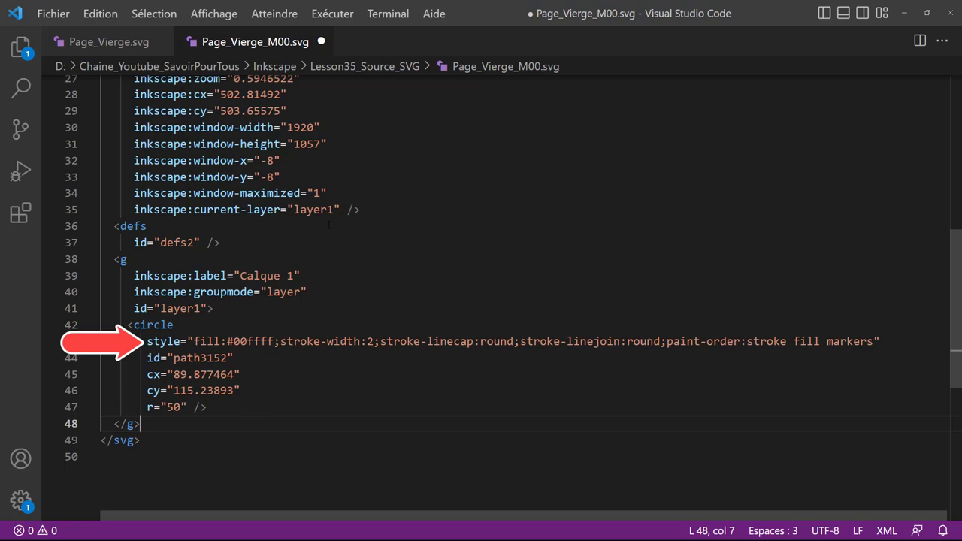
pyautogui.hotkey('ctrl', 's')
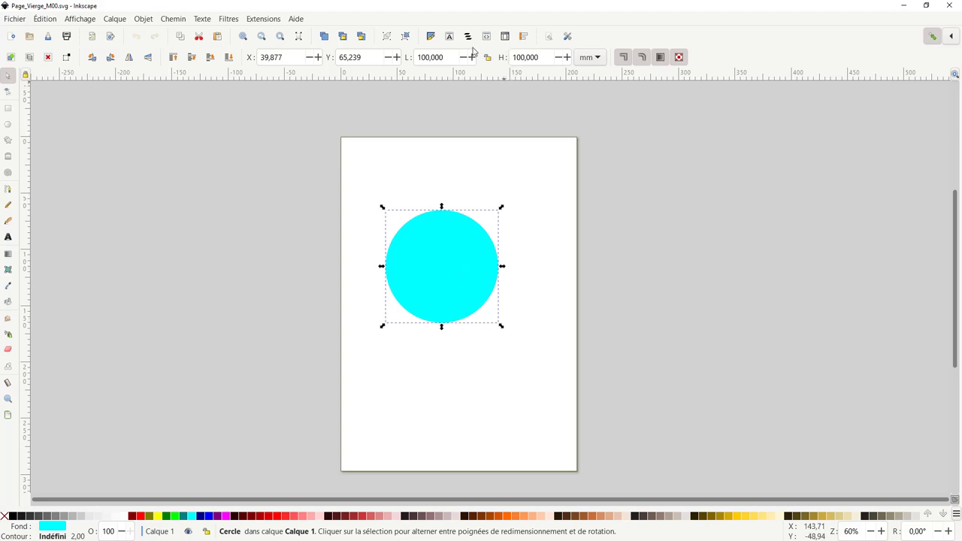
# - Set the cyan circle's stroke paint to flat black 000000ff in Fill and Stroke
pyautogui.click(429, 36)
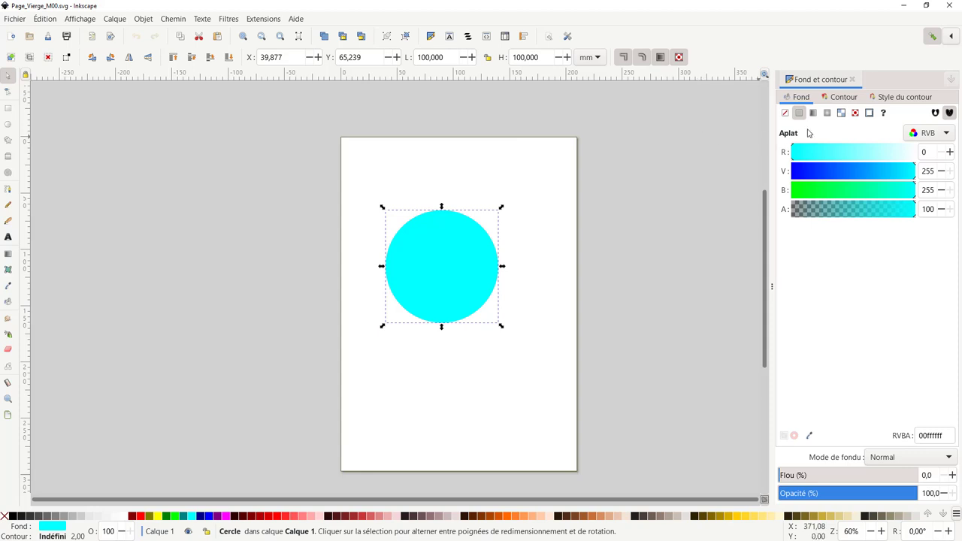
pyautogui.click(901, 97)
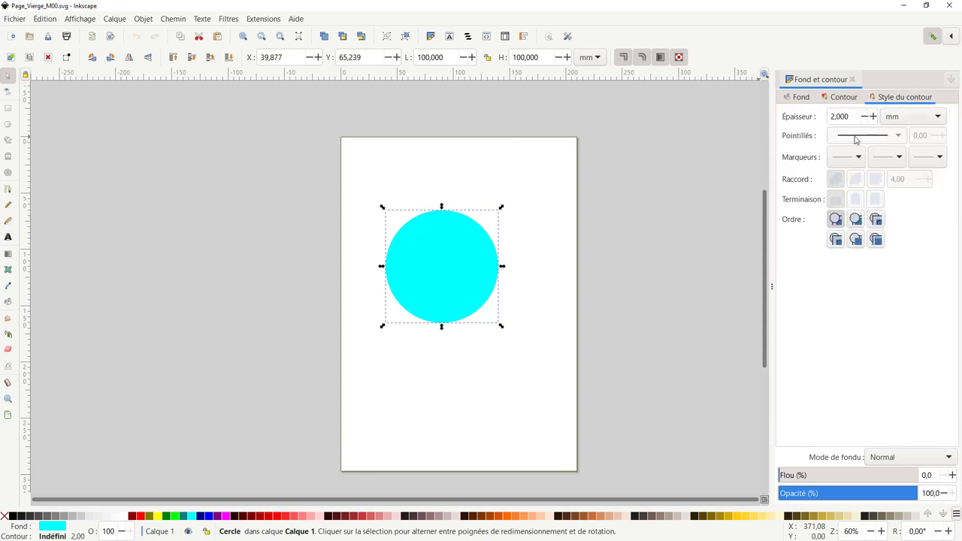
pyautogui.click(802, 98)
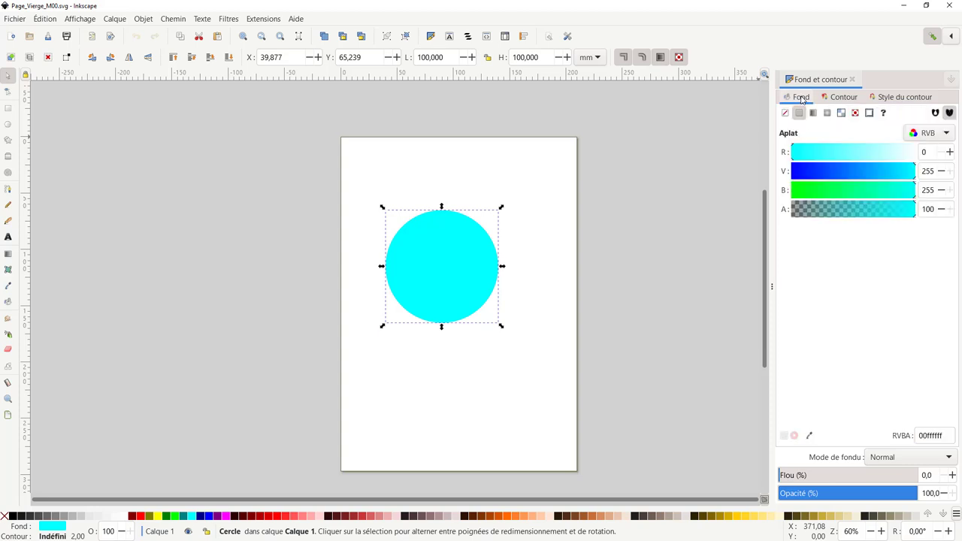
pyautogui.click(833, 99)
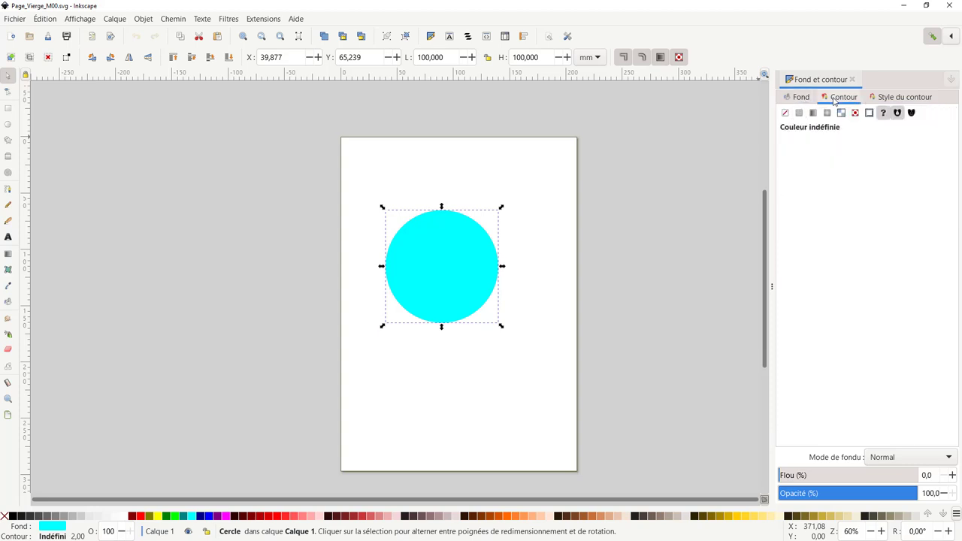
pyautogui.click(799, 113)
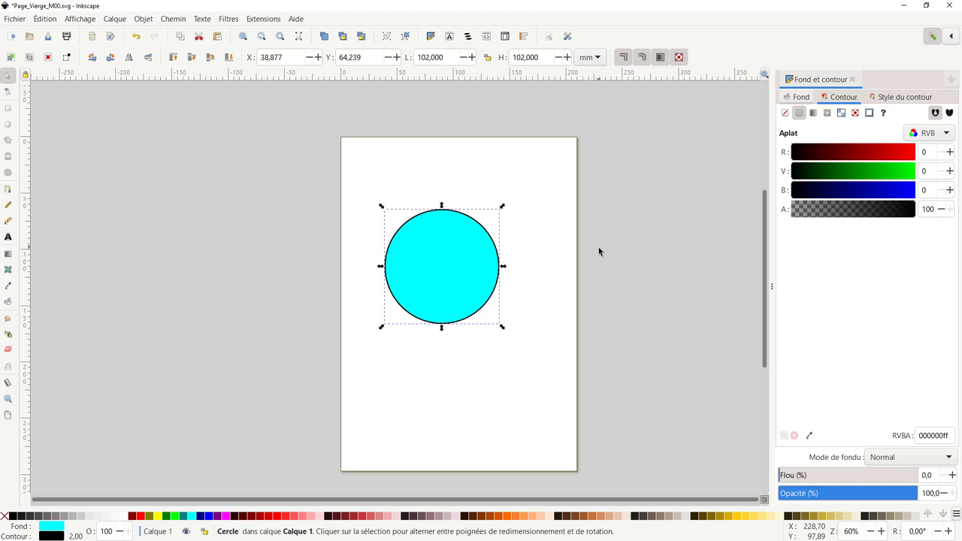
# - Draw a wavy Pencil line below the cyan circle and inspect its nodes
pyautogui.click(8, 206)
pyautogui.moveTo(371, 371); pyautogui.dragTo(503, 410)
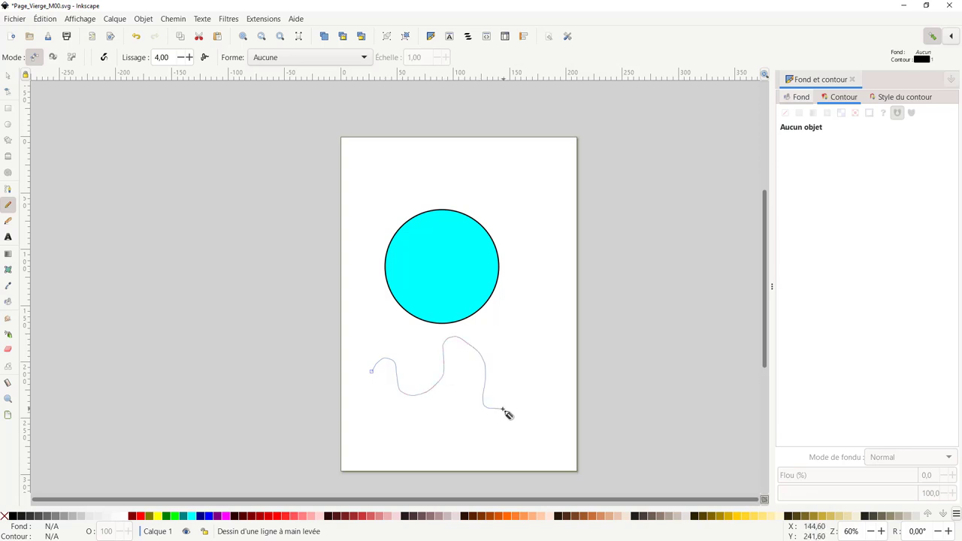
pyautogui.scroll(3, 480, 400)
pyautogui.scroll(-3, 475, 395)
pyautogui.keyDown('ctrl'); pyautogui.scroll(1, 470, 388); pyautogui.keyUp('ctrl')
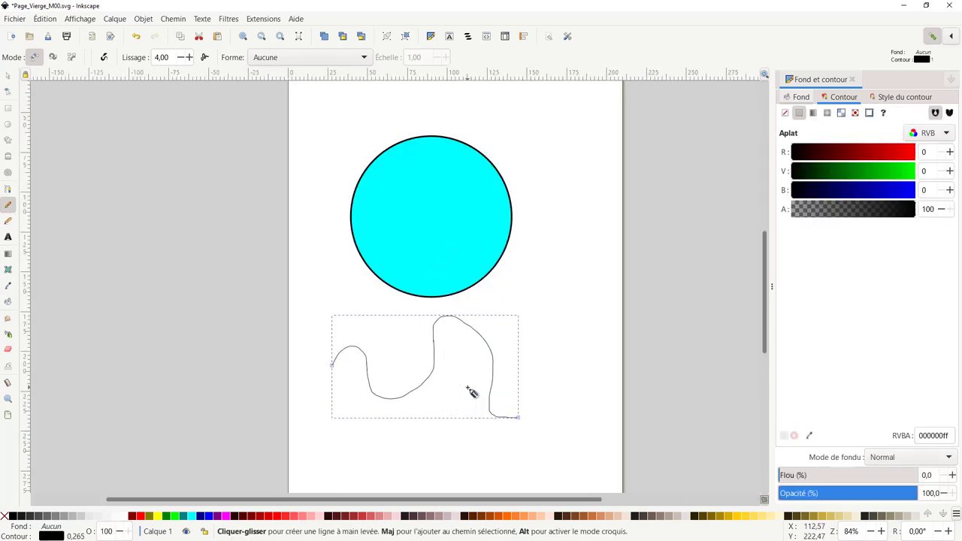
pyautogui.keyDown('ctrl'); pyautogui.scroll(3, 471, 390); pyautogui.keyUp('ctrl')
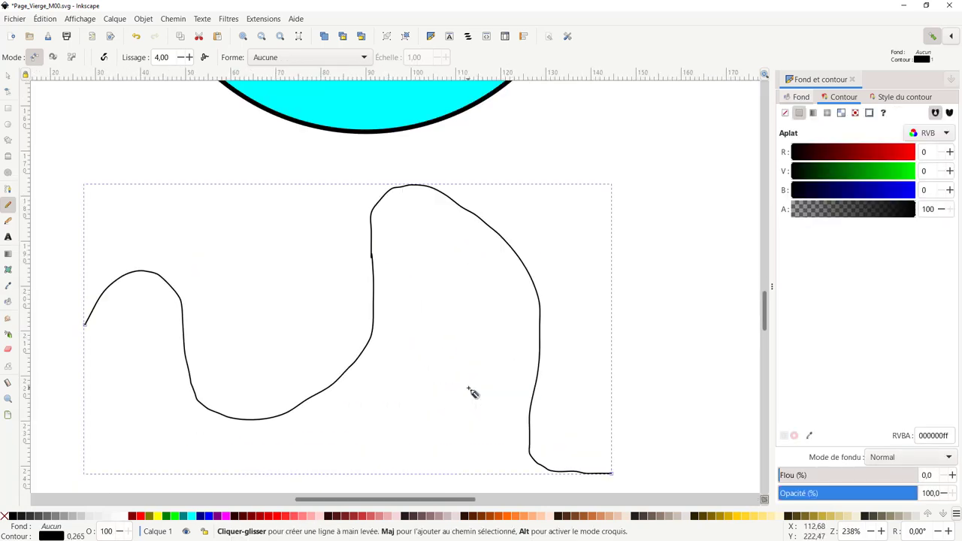
pyautogui.click(8, 91)
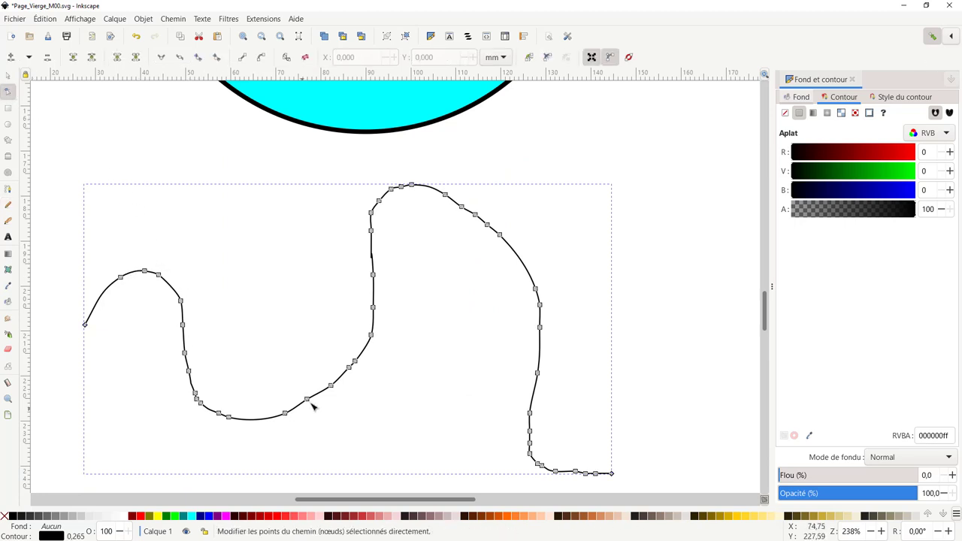
pyautogui.keyDown('ctrl'); pyautogui.scroll(-1, 496, 317); pyautogui.keyUp('ctrl')
pyautogui.keyDown('ctrl'); pyautogui.scroll(-2, 491, 316); pyautogui.keyUp('ctrl')
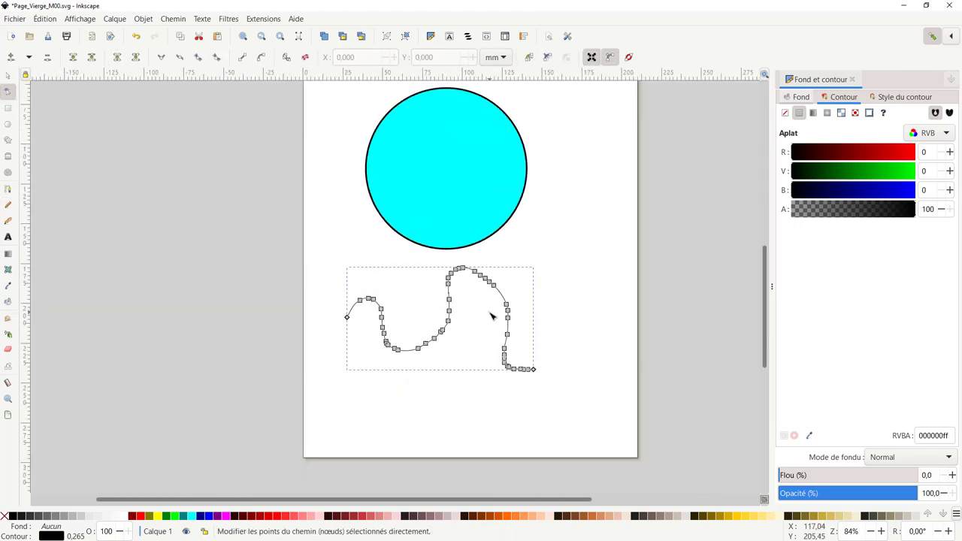